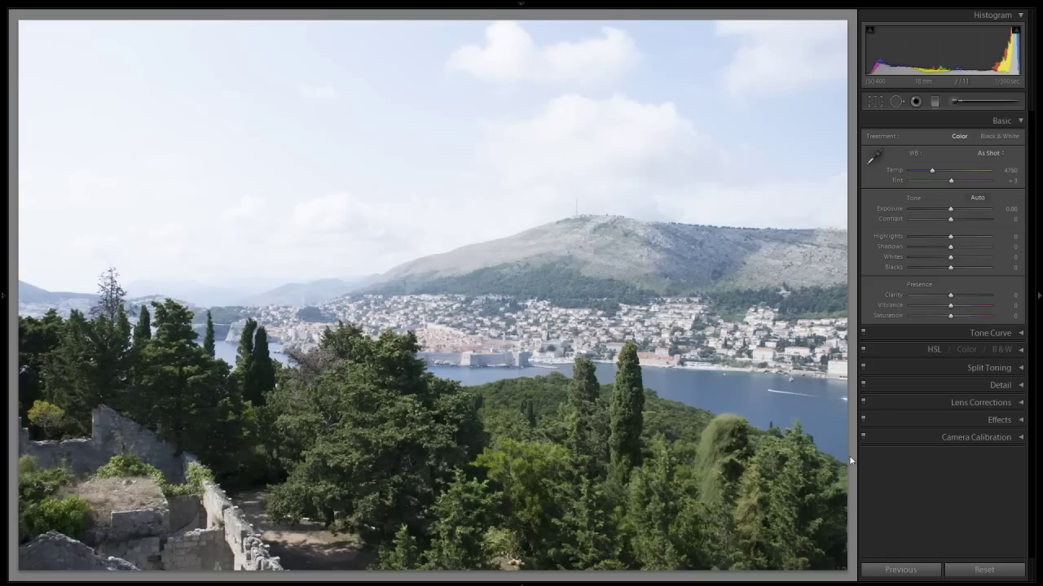
- Try lowering the whole photo's exposure to -2.43, and reset it to zero
{"action": "left_click_drag", "start_coordinate": [952, 208], "coordinate": [923, 212]}
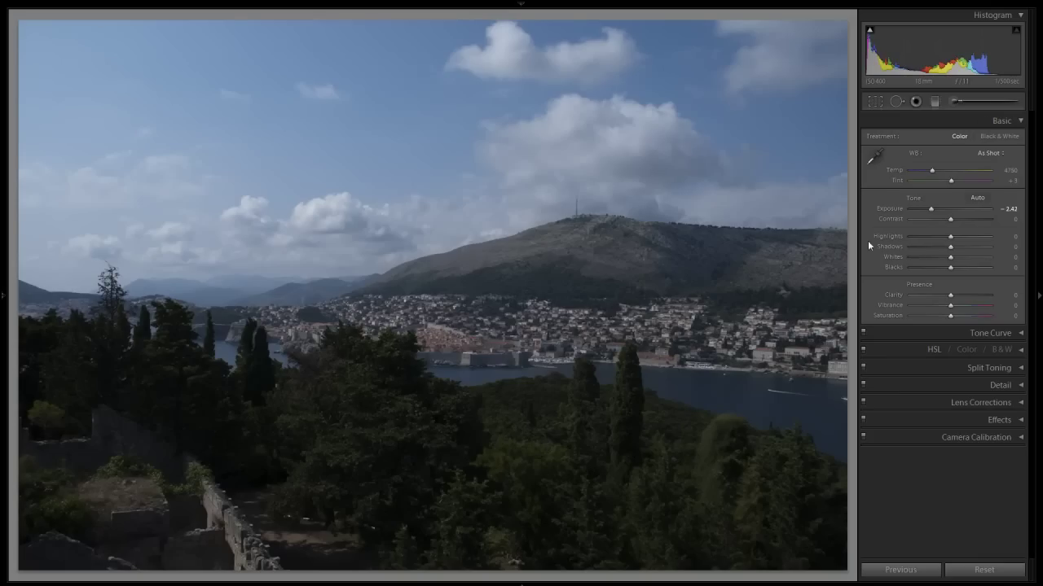
{"action": "double_click", "coordinate": [895, 211]}
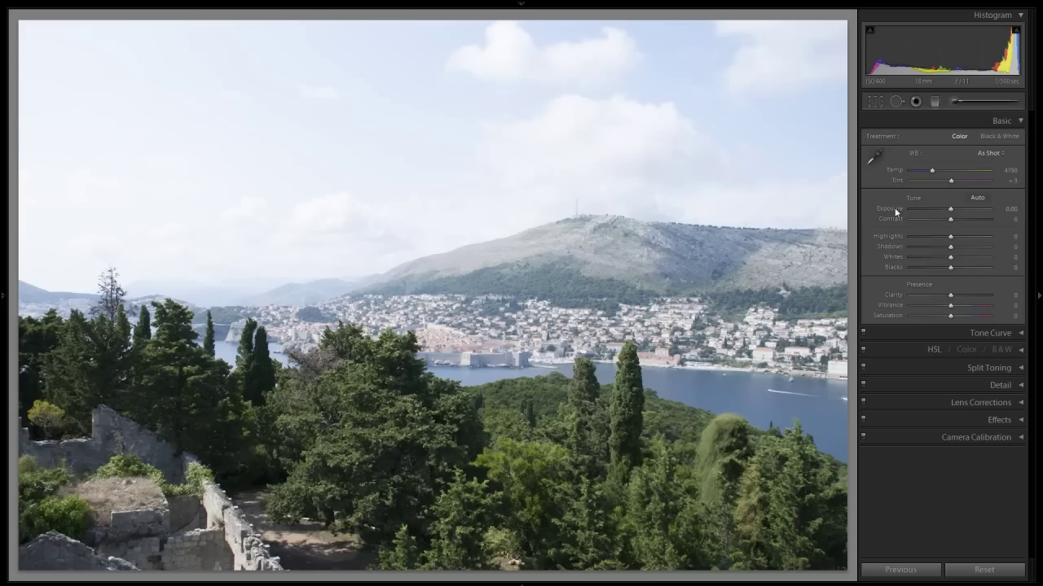
- Add a straight horizontal graduated filter from the photo's upper edge down over the sky, with exposure at -2.31
{"action": "left_click", "coordinate": [936, 102]}
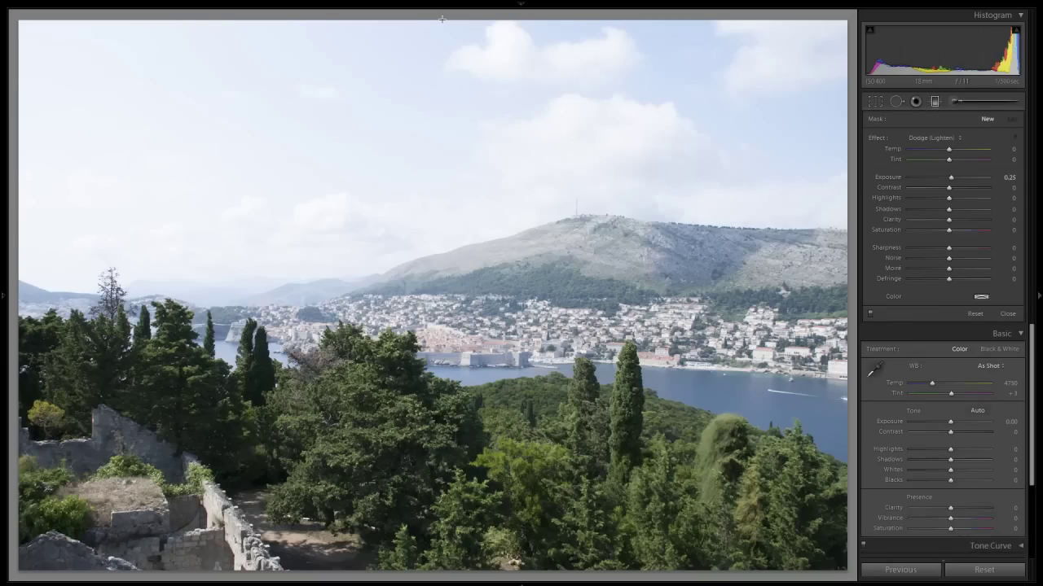
{"action": "key", "text": "shift"}
{"action": "left_click_drag", "start_coordinate": [442, 18], "coordinate": [418, 449]}
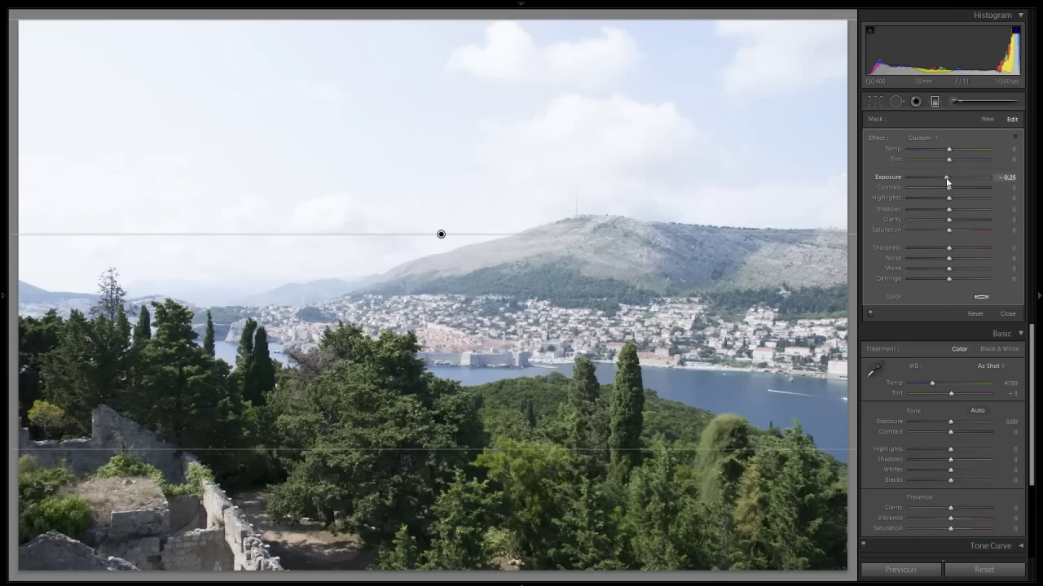
{"action": "left_click_drag", "start_coordinate": [951, 176], "coordinate": [926, 187]}
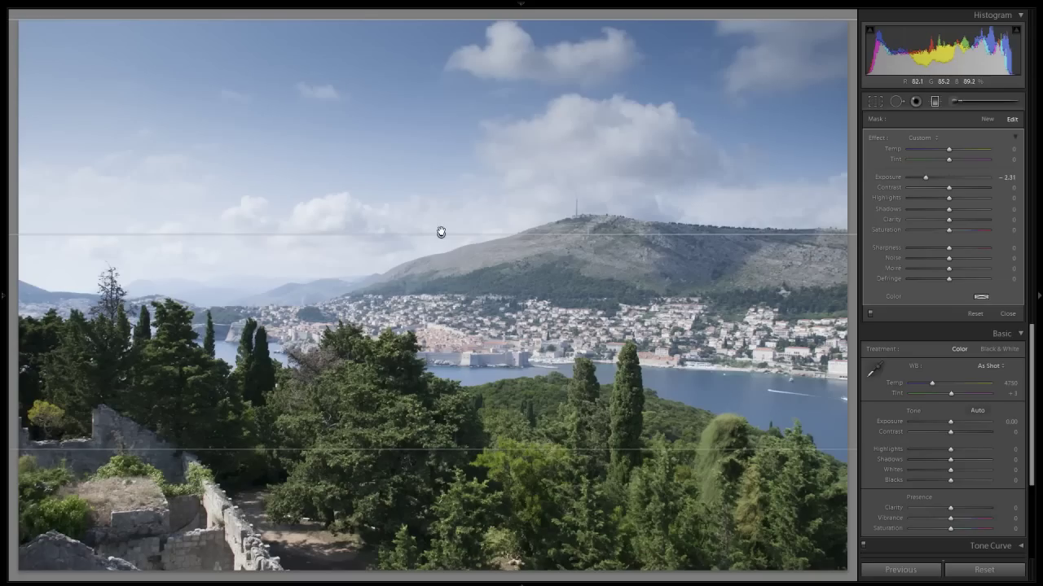
- Shift the graduated filter slightly downward so its centre line crosses the lower slope of the hill
{"action": "left_click_drag", "start_coordinate": [438, 234], "coordinate": [434, 261]}
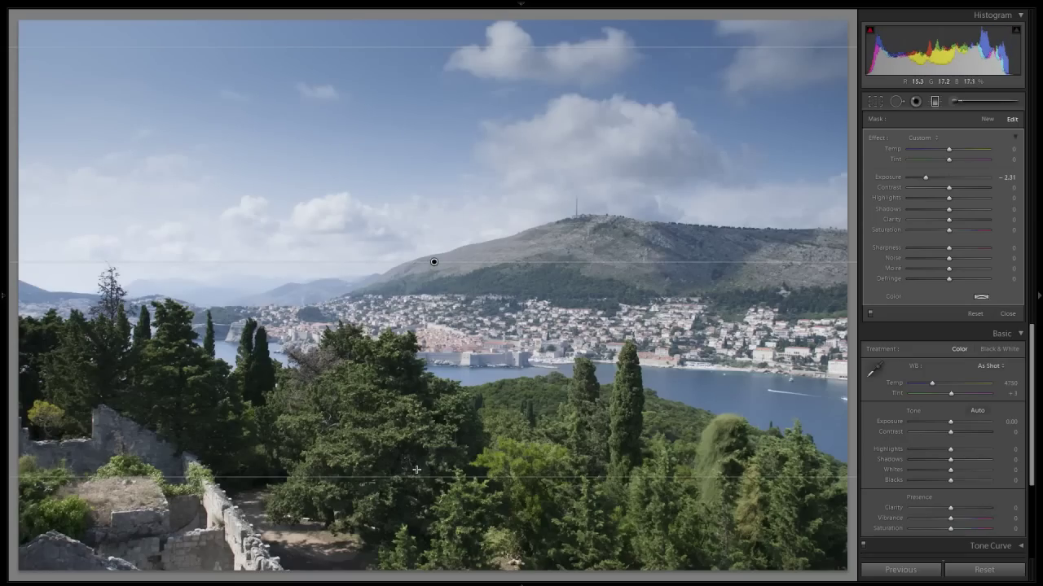
{"action": "left_click_drag", "start_coordinate": [415, 470], "coordinate": [415, 462]}
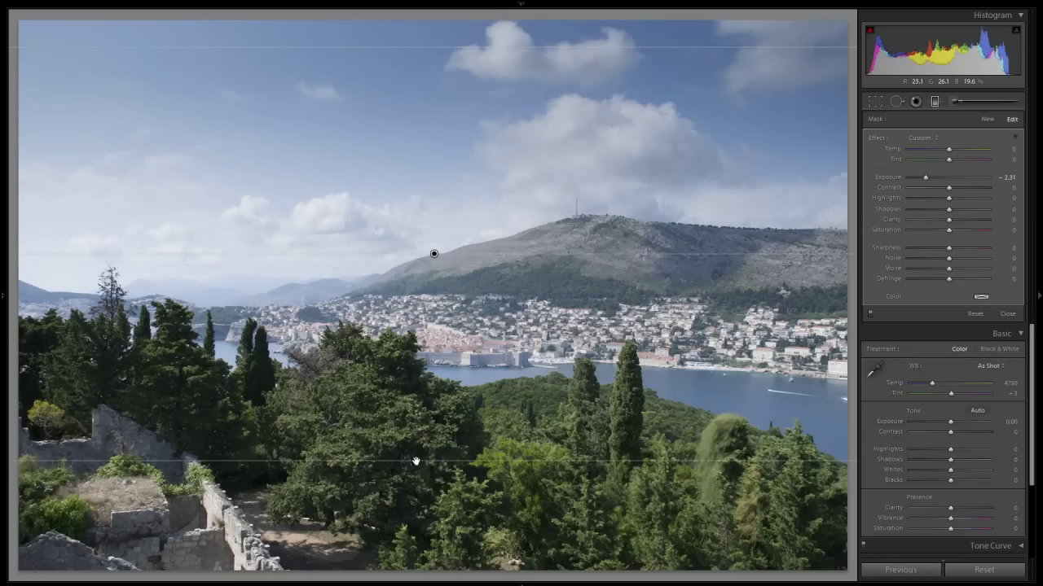
{"action": "left_click_drag", "start_coordinate": [433, 254], "coordinate": [432, 262]}
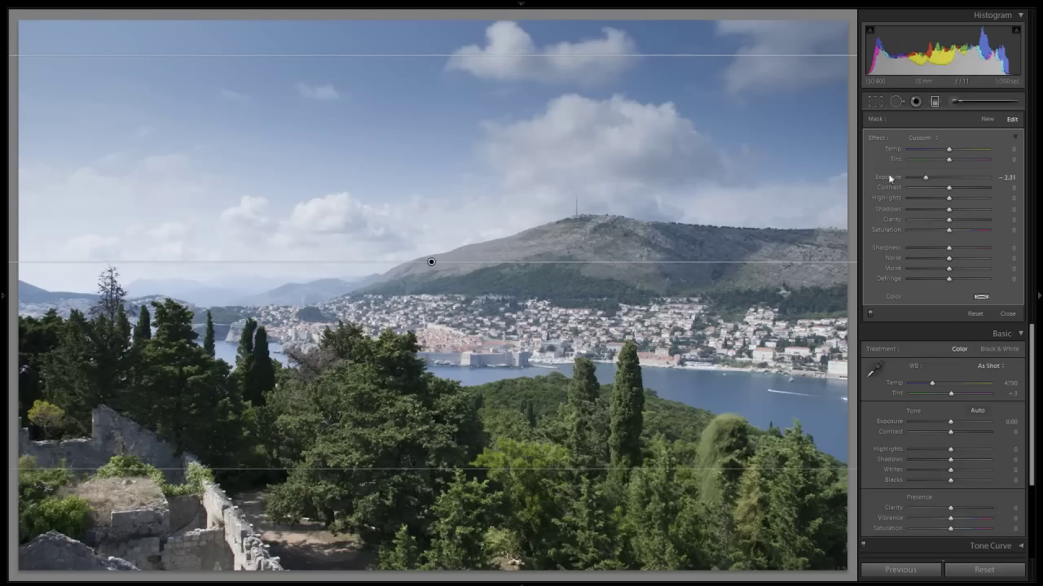
- Tint the graduated filter blue with hue 237 and saturation 63%, and compare the photo with the filter off and on
{"action": "left_click", "coordinate": [980, 298]}
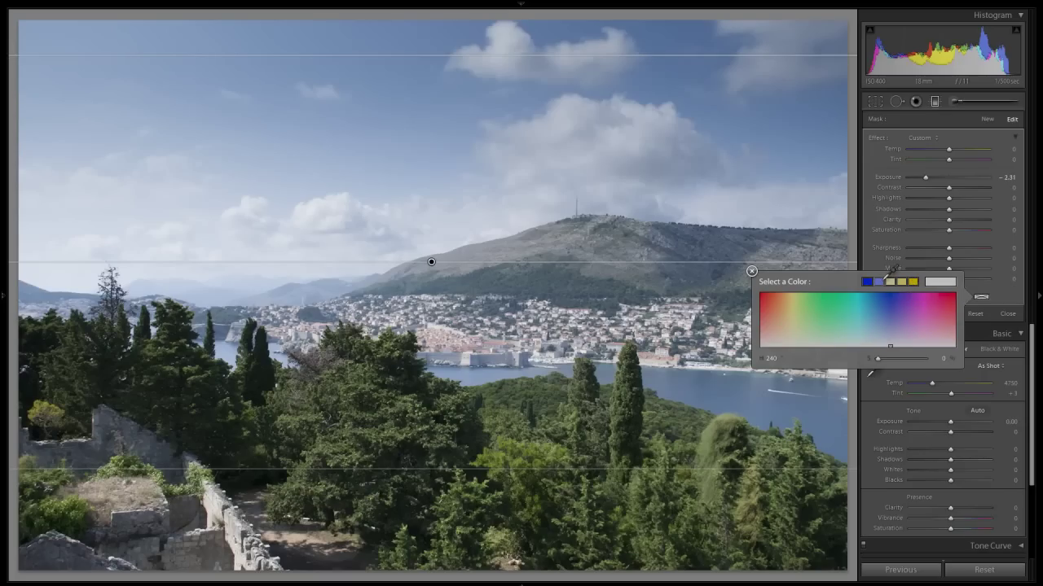
{"action": "left_click", "coordinate": [884, 319]}
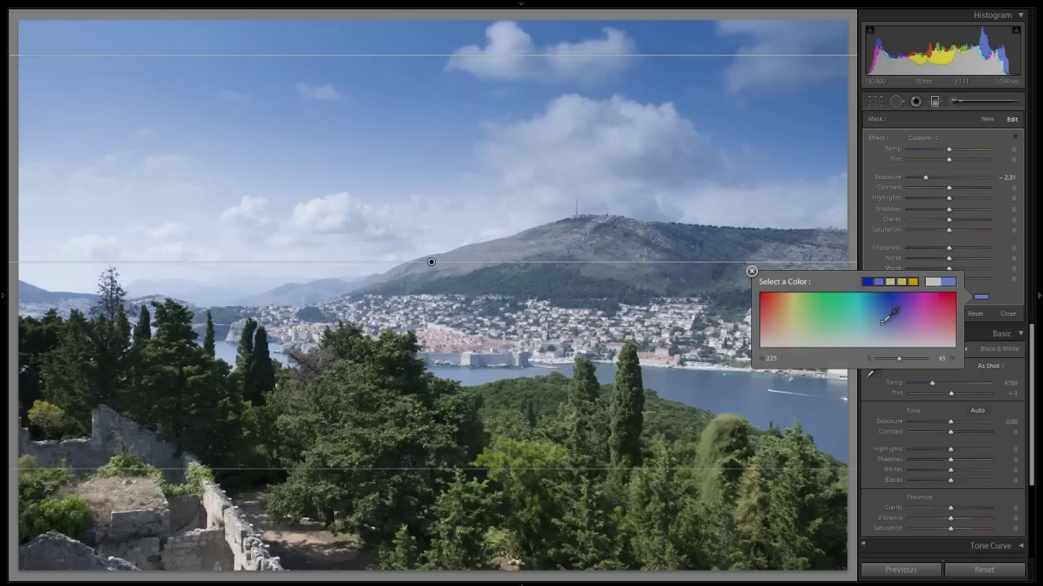
{"action": "left_click", "coordinate": [886, 312]}
{"action": "left_click", "coordinate": [888, 308]}
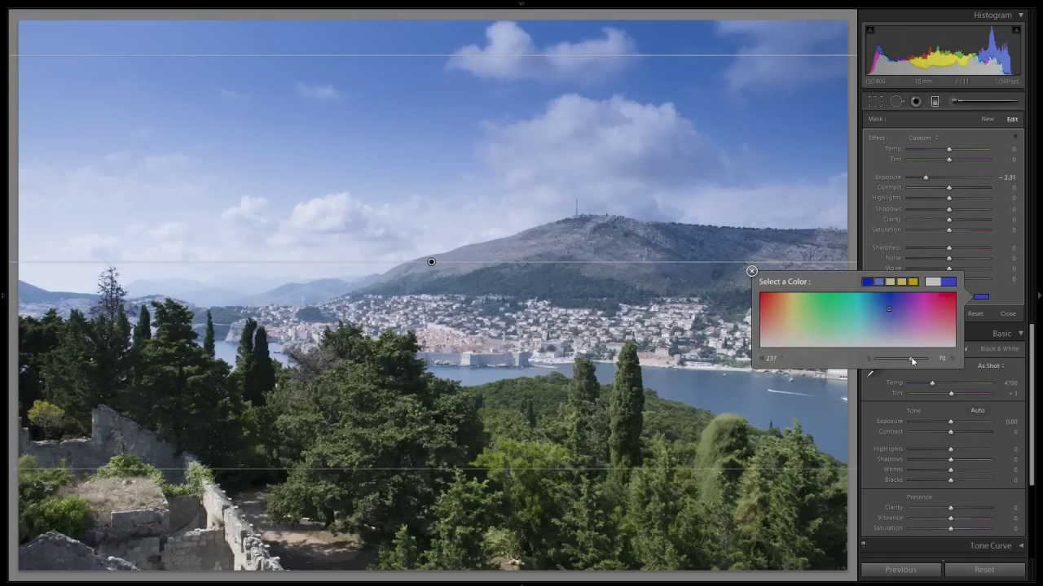
{"action": "left_click_drag", "start_coordinate": [911, 360], "coordinate": [901, 360]}
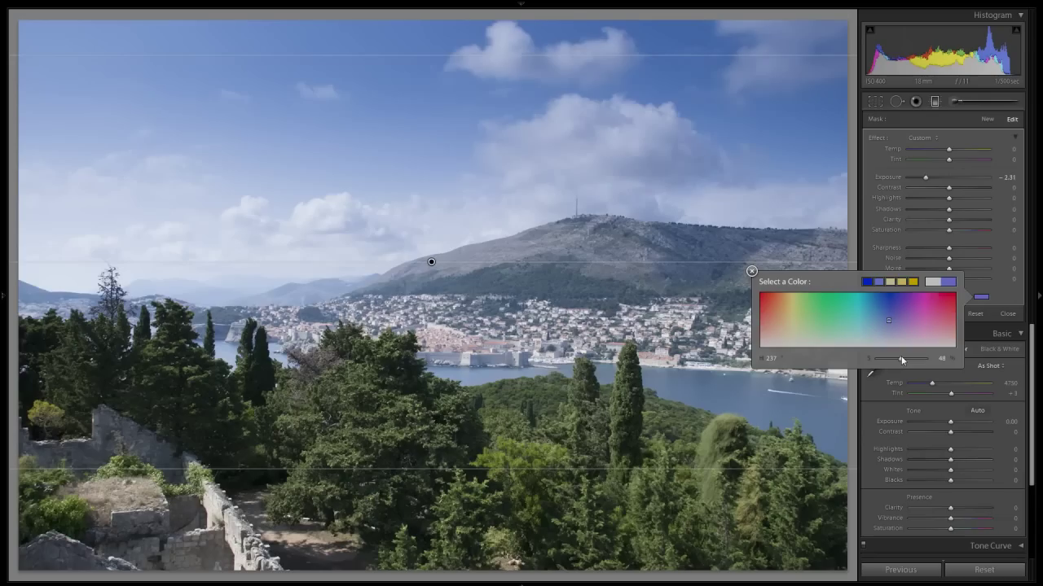
{"action": "left_click_drag", "start_coordinate": [900, 359], "coordinate": [908, 359]}
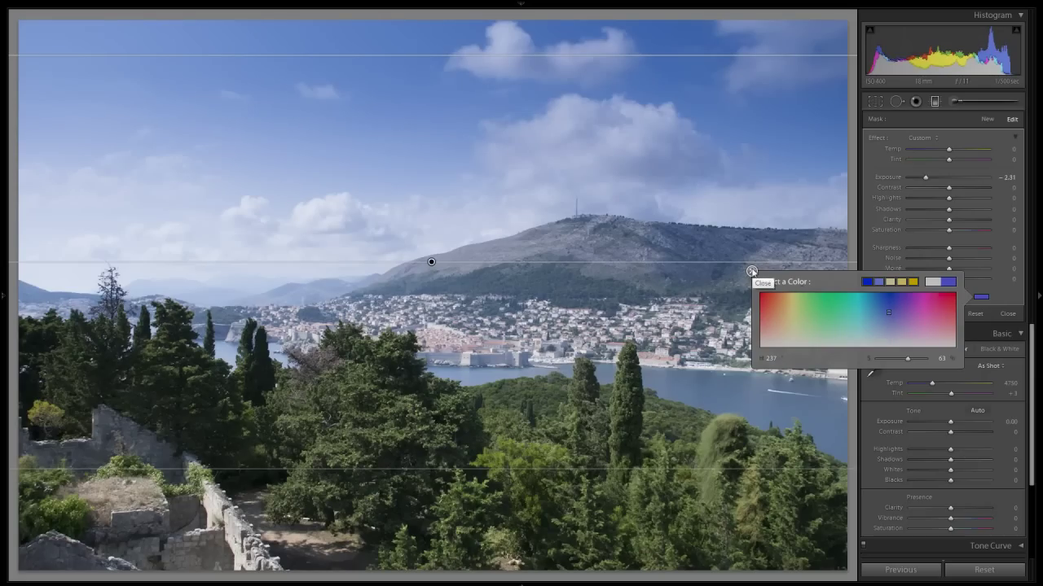
{"action": "left_click", "coordinate": [752, 271]}
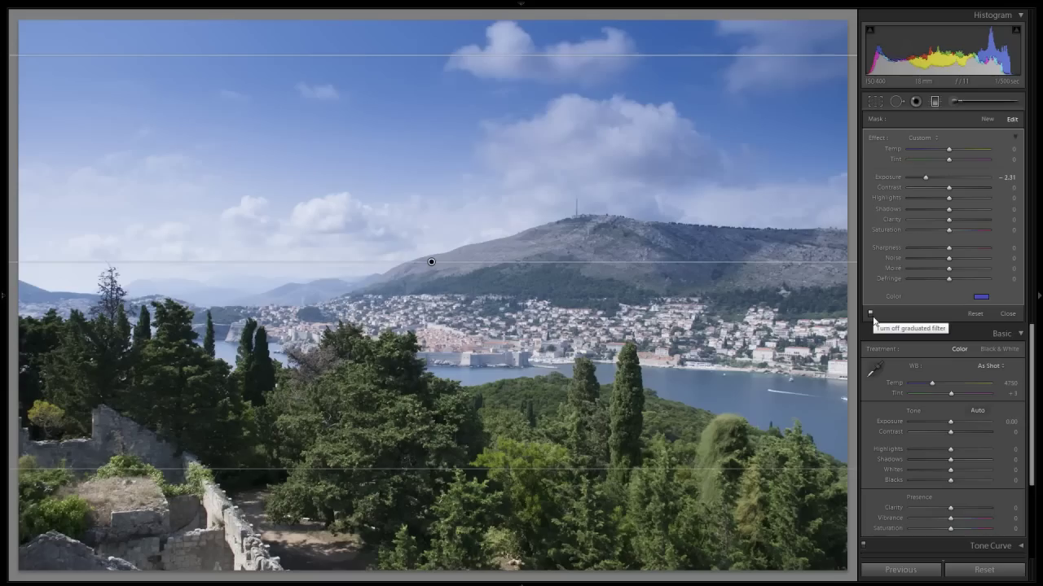
{"action": "left_click", "coordinate": [870, 315]}
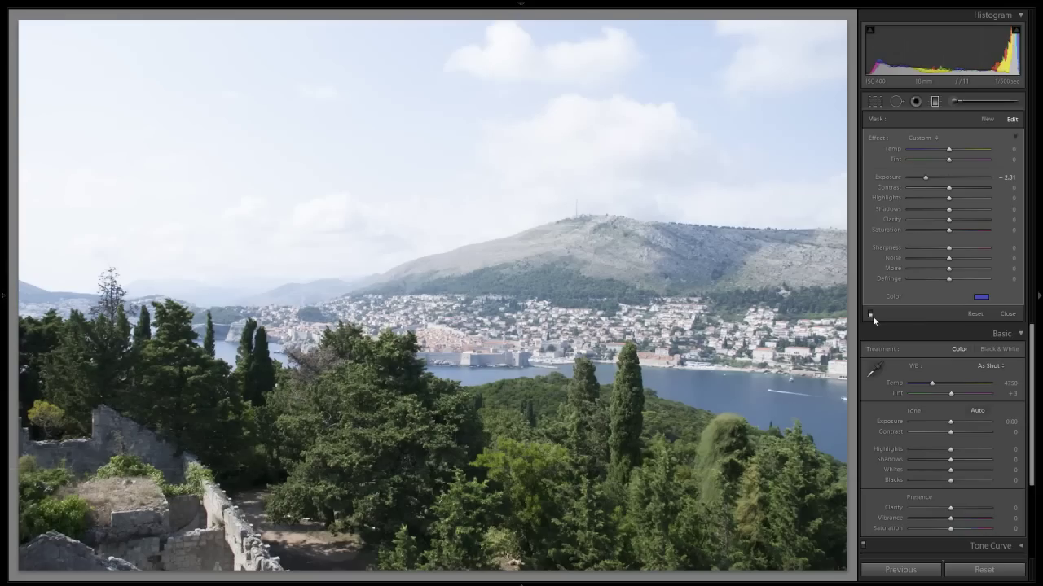
{"action": "left_click", "coordinate": [870, 314]}
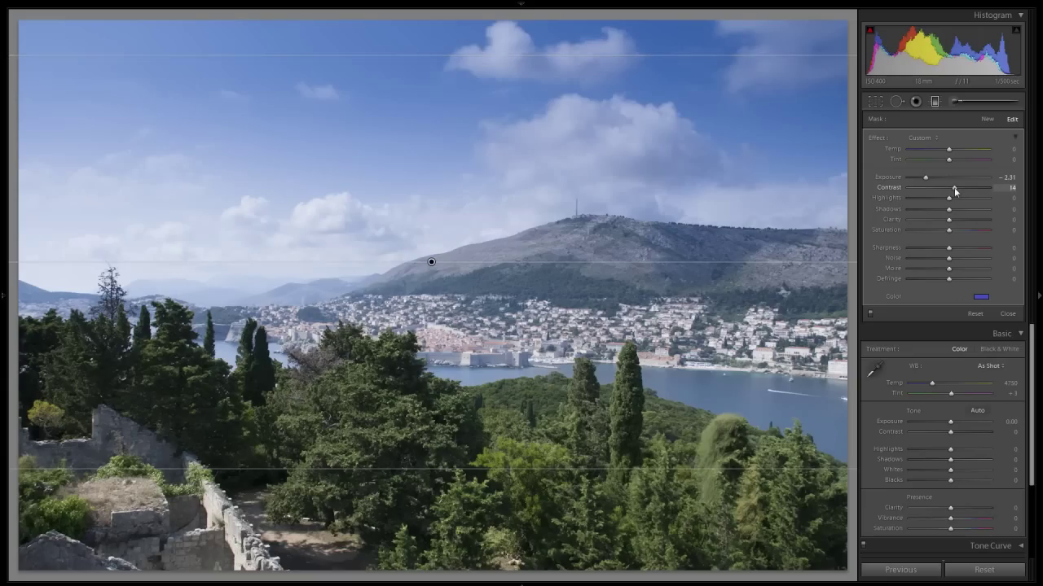
- Set the graduated filter's contrast to 56 and its blue tint's saturation to 47%
{"action": "left_click_drag", "start_coordinate": [953, 188], "coordinate": [963, 188]}
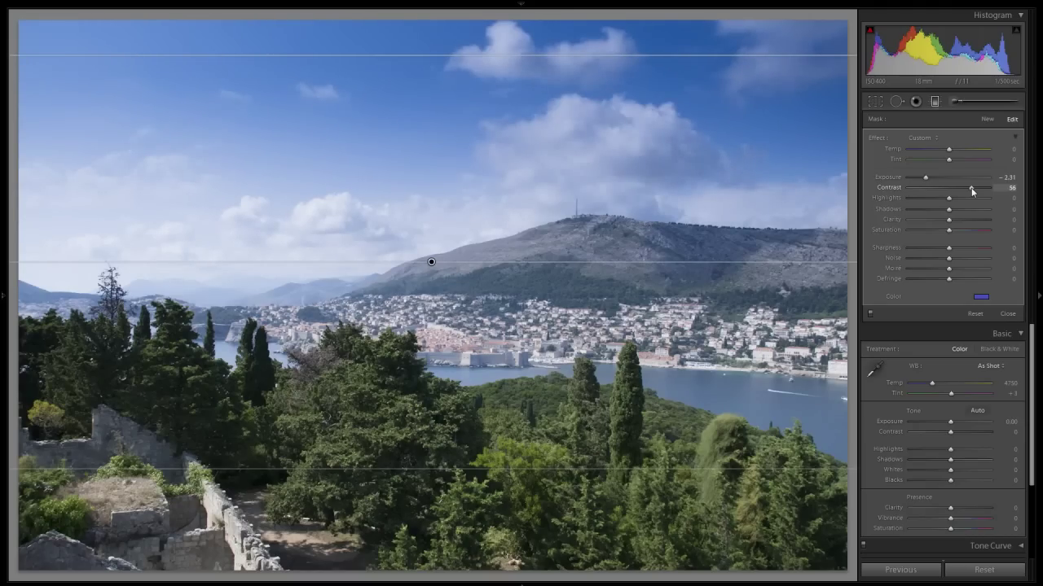
{"action": "left_click", "coordinate": [981, 297]}
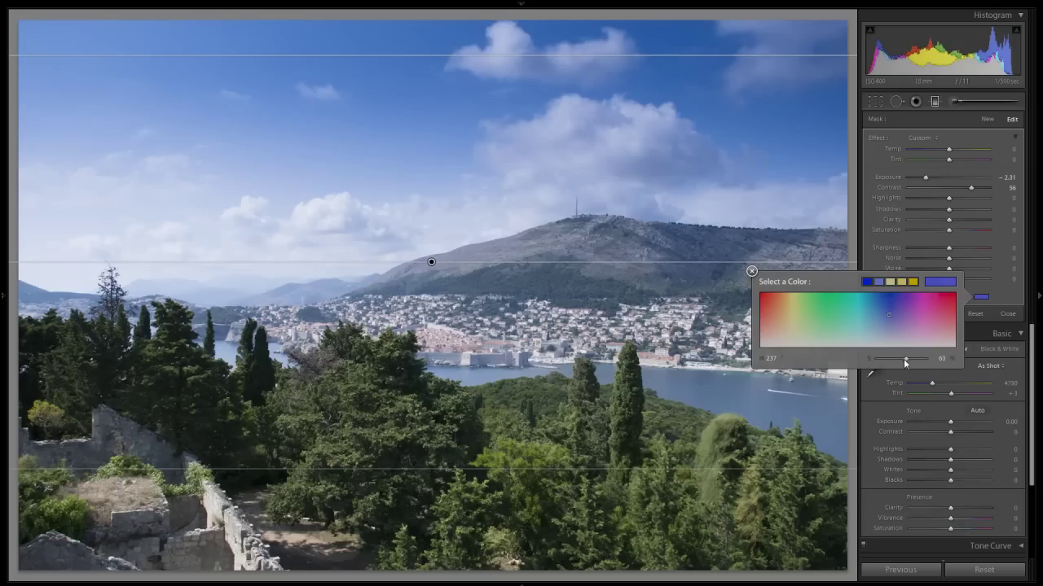
{"action": "left_click_drag", "start_coordinate": [903, 359], "coordinate": [900, 359]}
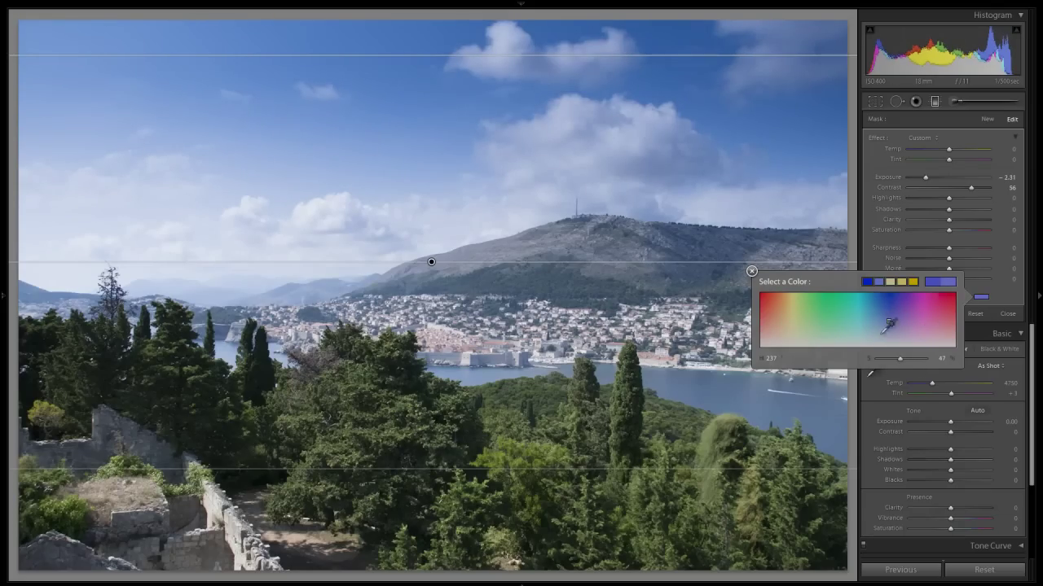
{"action": "left_click", "coordinate": [751, 272]}
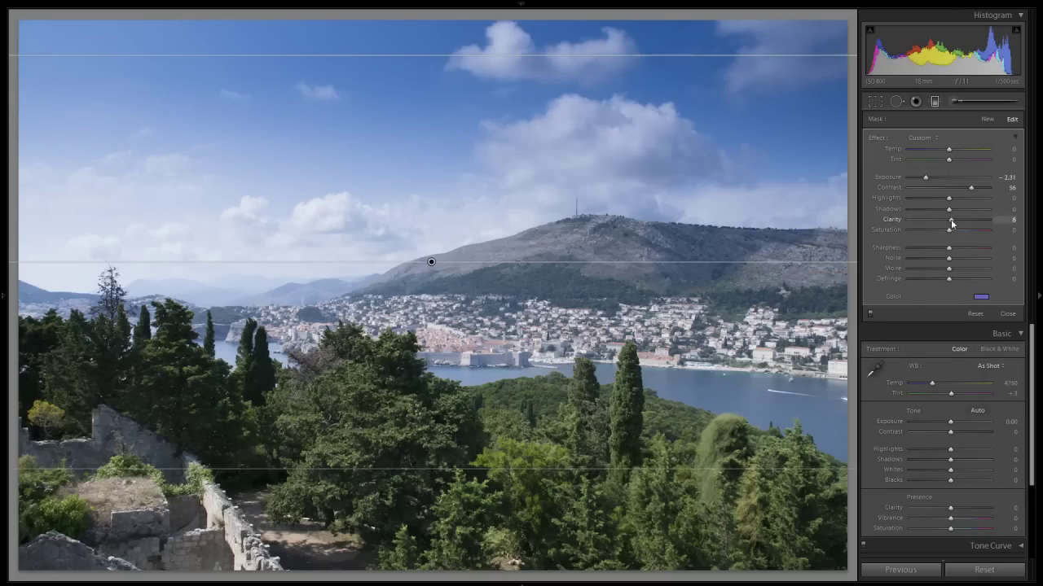
- Set the graduated filter's clarity to 37, shadows to -33 and highlights to 16, compare it off and on, and finish editing it
{"action": "left_click_drag", "start_coordinate": [957, 219], "coordinate": [964, 221]}
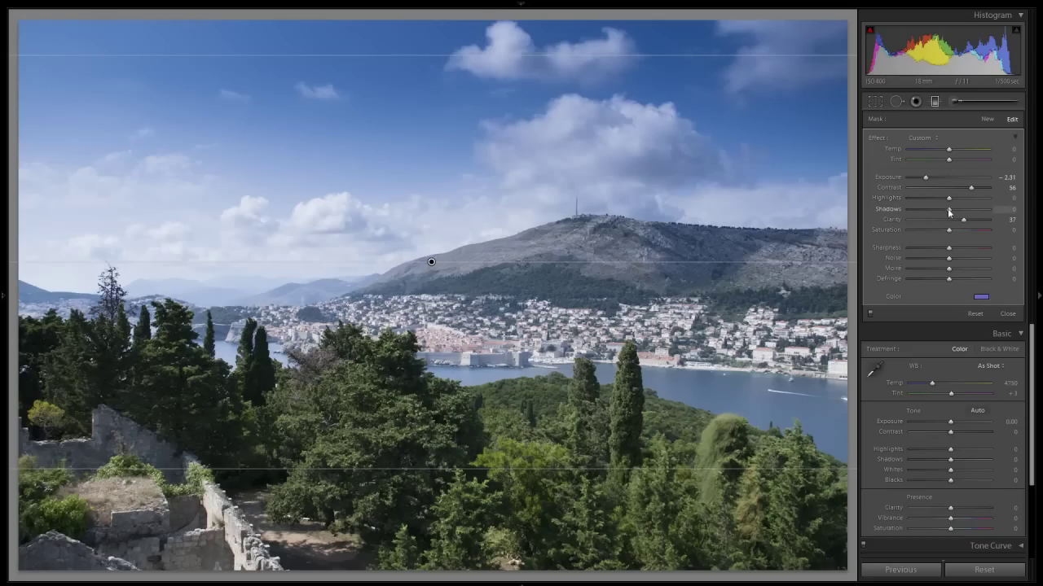
{"action": "mouse_move", "coordinate": [948, 211]}
{"action": "left_mouse_down"}
{"action": "mouse_move", "coordinate": [934, 213]}
{"action": "mouse_move", "coordinate": [956, 201]}
{"action": "left_mouse_up"}
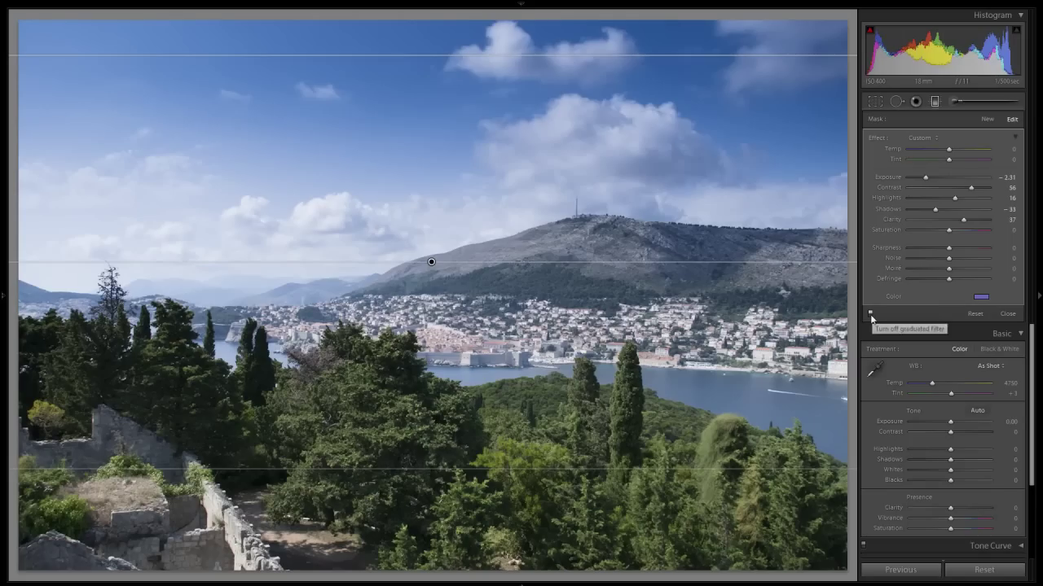
{"action": "left_click", "coordinate": [870, 315]}
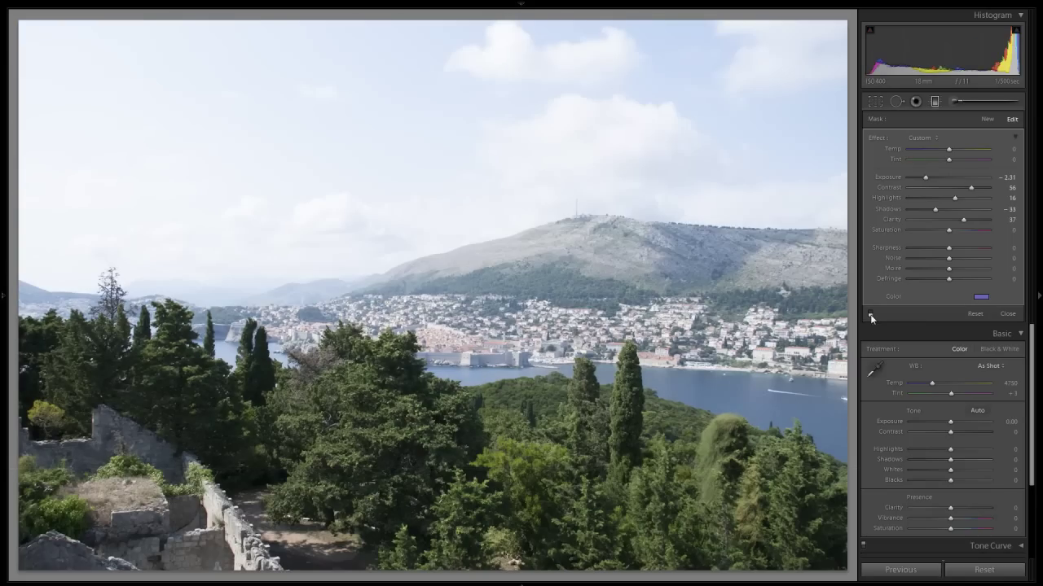
{"action": "left_click", "coordinate": [870, 314]}
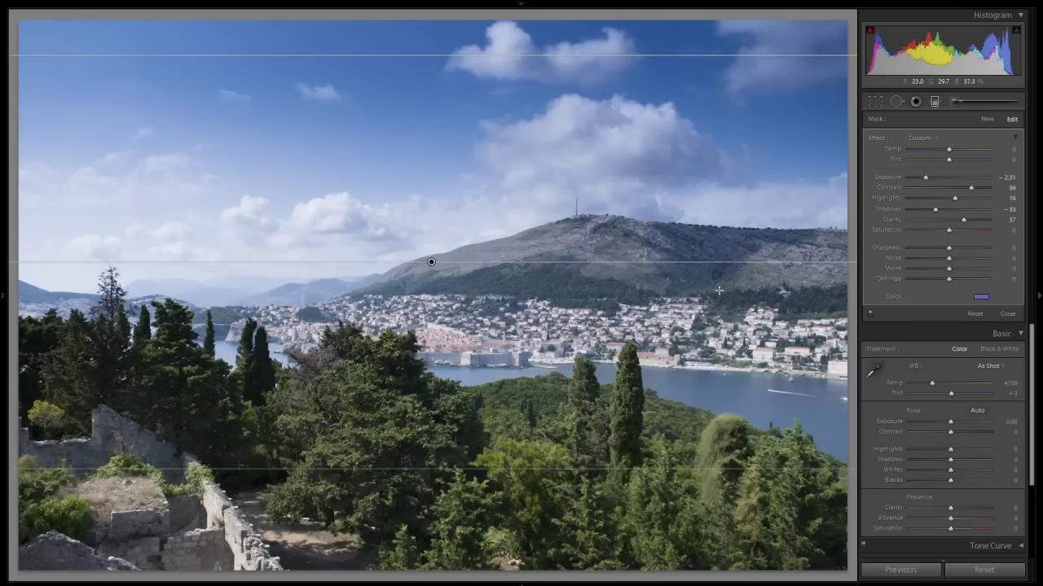
{"action": "left_click", "coordinate": [1008, 314]}
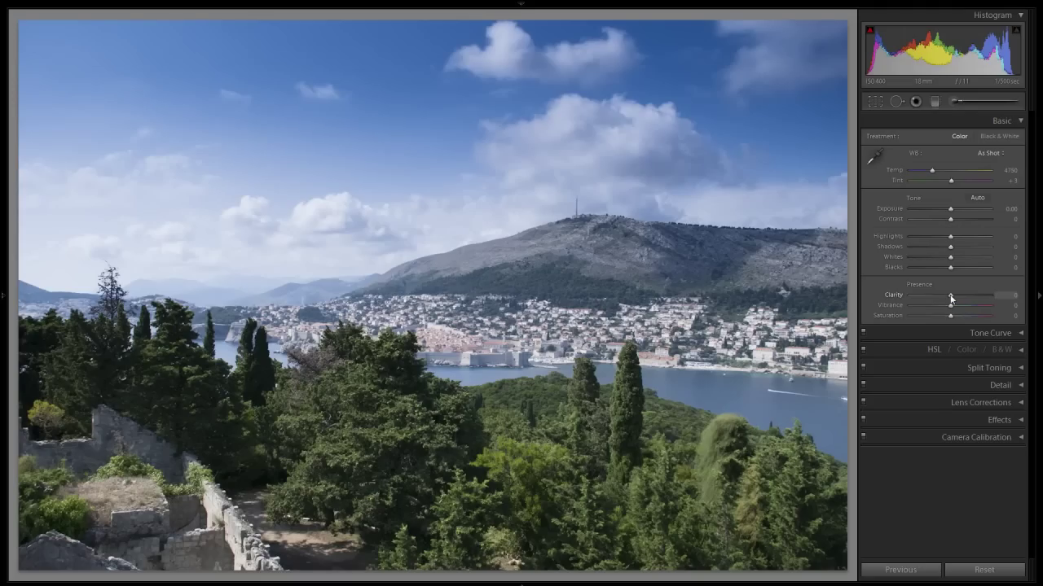
- Set the whole photo's clarity to +36 and vibrance to +17
{"action": "left_click_drag", "start_coordinate": [951, 299], "coordinate": [961, 300]}
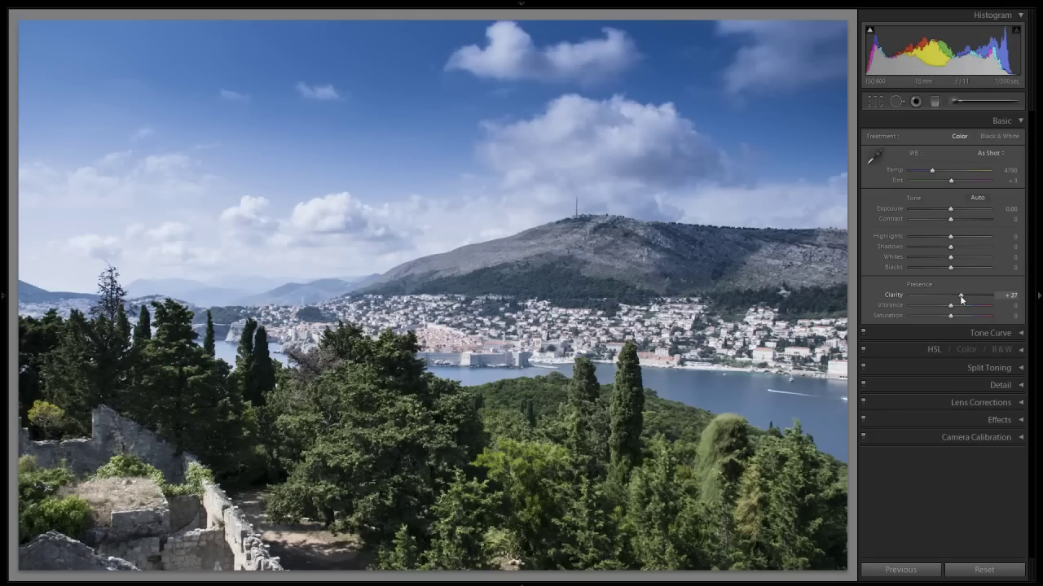
{"action": "mouse_move", "coordinate": [961, 299]}
{"action": "left_mouse_down"}
{"action": "mouse_move", "coordinate": [949, 300]}
{"action": "mouse_move", "coordinate": [964, 299]}
{"action": "left_mouse_up"}
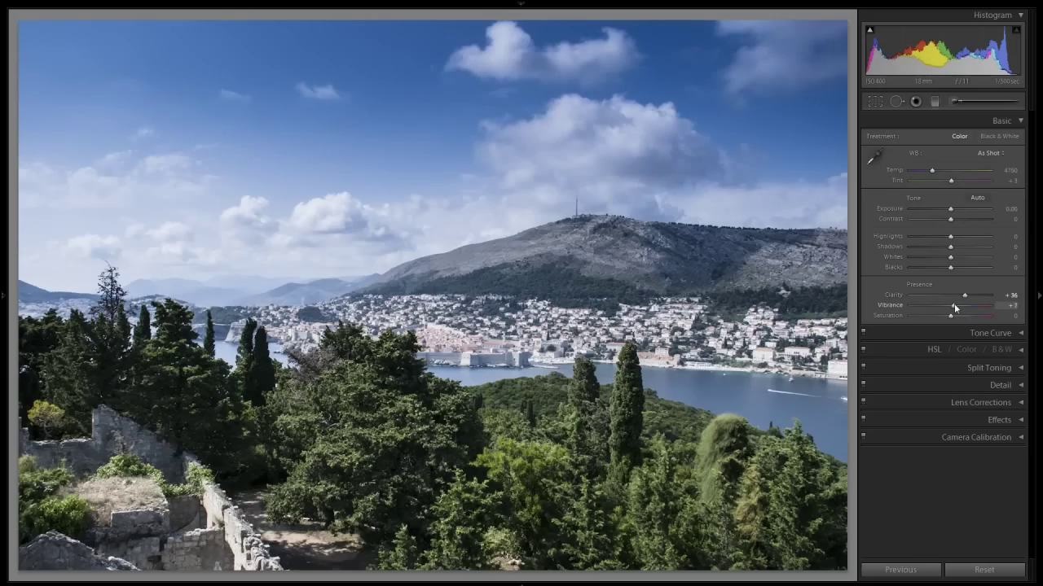
{"action": "left_click_drag", "start_coordinate": [954, 304], "coordinate": [957, 305]}
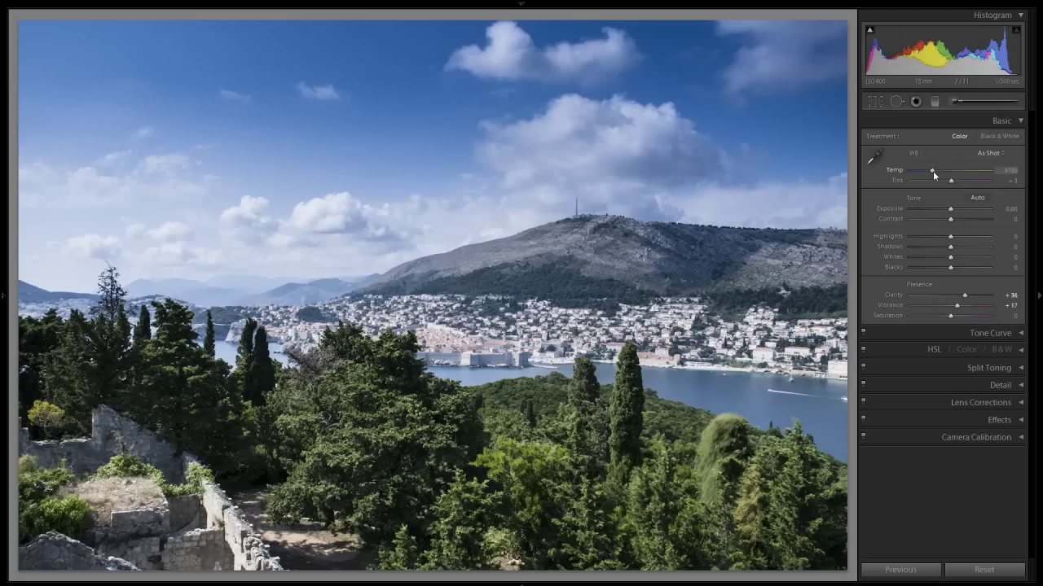
- Warm the photo's white balance by setting the colour temperature to 5742
{"action": "left_click_drag", "start_coordinate": [932, 171], "coordinate": [936, 170]}
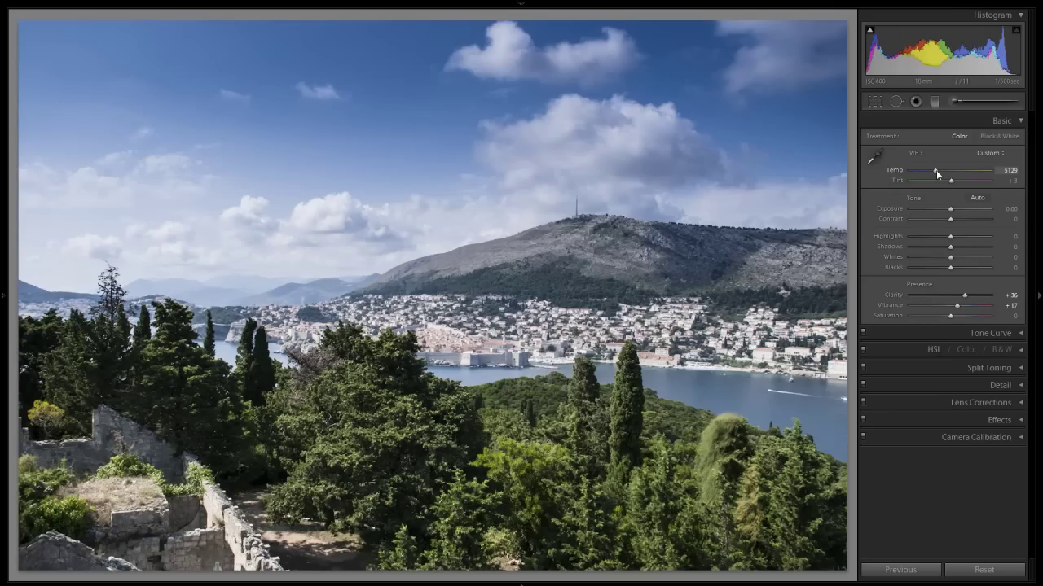
{"action": "left_click_drag", "start_coordinate": [936, 171], "coordinate": [939, 171]}
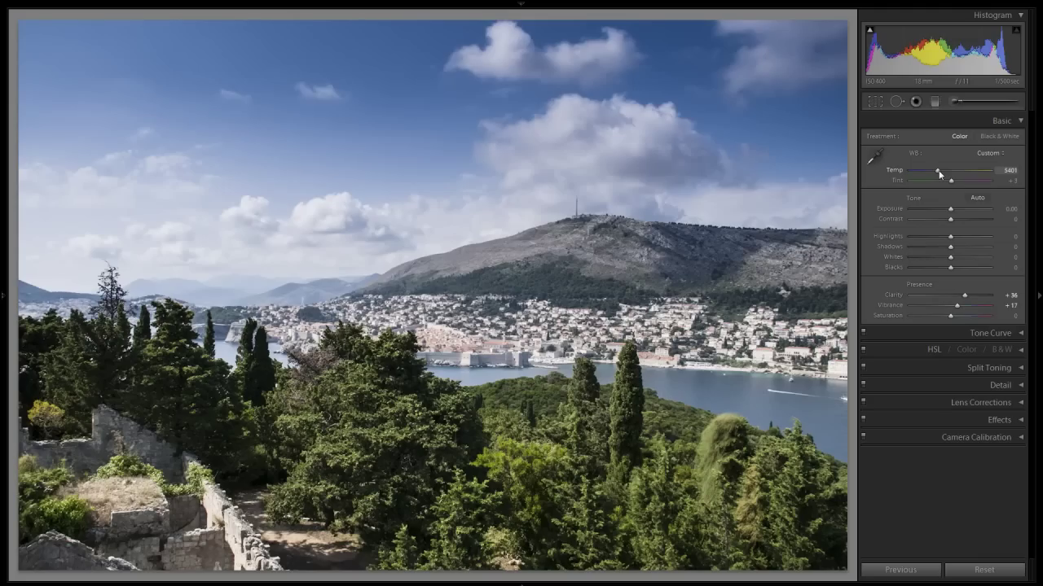
{"action": "left_click_drag", "start_coordinate": [939, 172], "coordinate": [942, 173]}
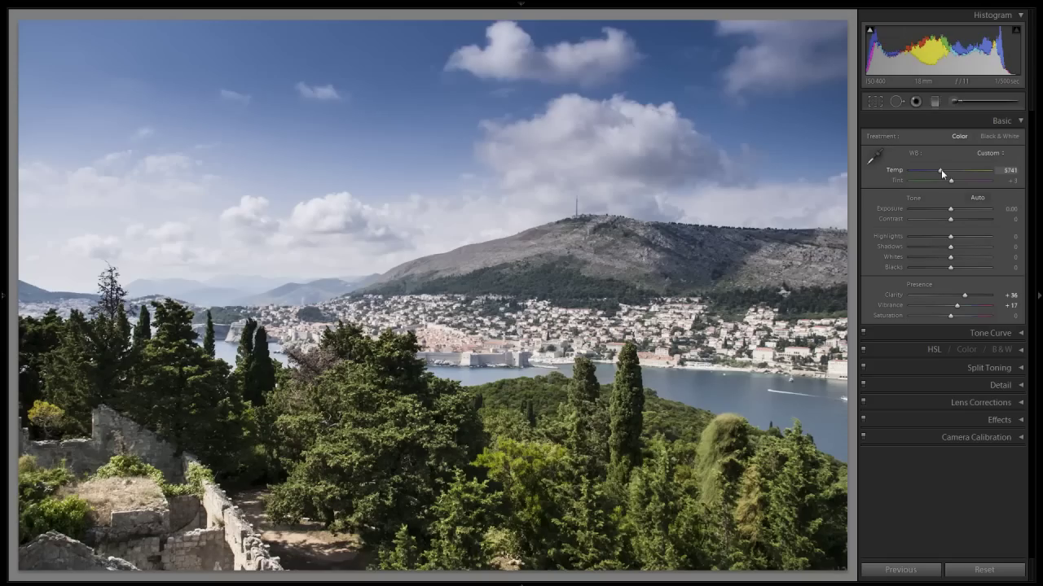
{"action": "left_click", "coordinate": [941, 170]}
- Set the whole photo's contrast to +74 and lift its shadows to +39
{"action": "left_click_drag", "start_coordinate": [952, 219], "coordinate": [966, 217]}
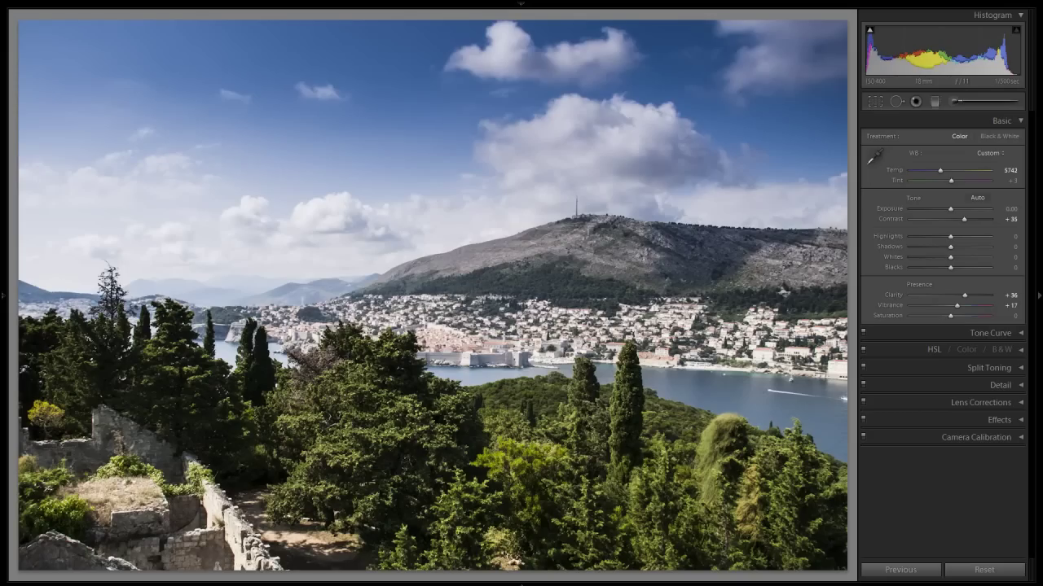
{"action": "left_click_drag", "start_coordinate": [733, 395], "coordinate": [733, 416]}
{"action": "left_click_drag", "start_coordinate": [965, 218], "coordinate": [980, 218]}
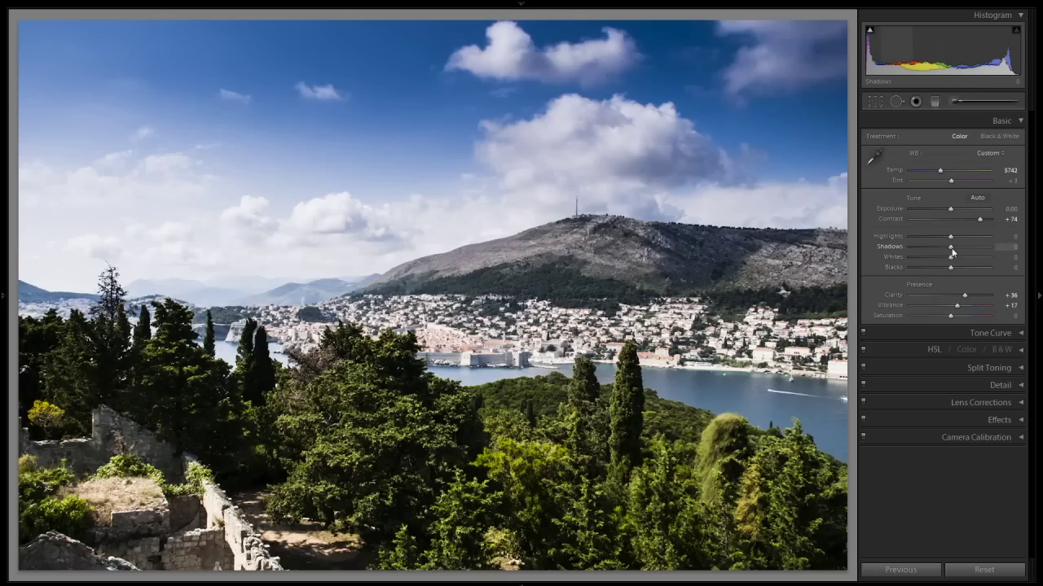
{"action": "left_click_drag", "start_coordinate": [951, 253], "coordinate": [962, 252]}
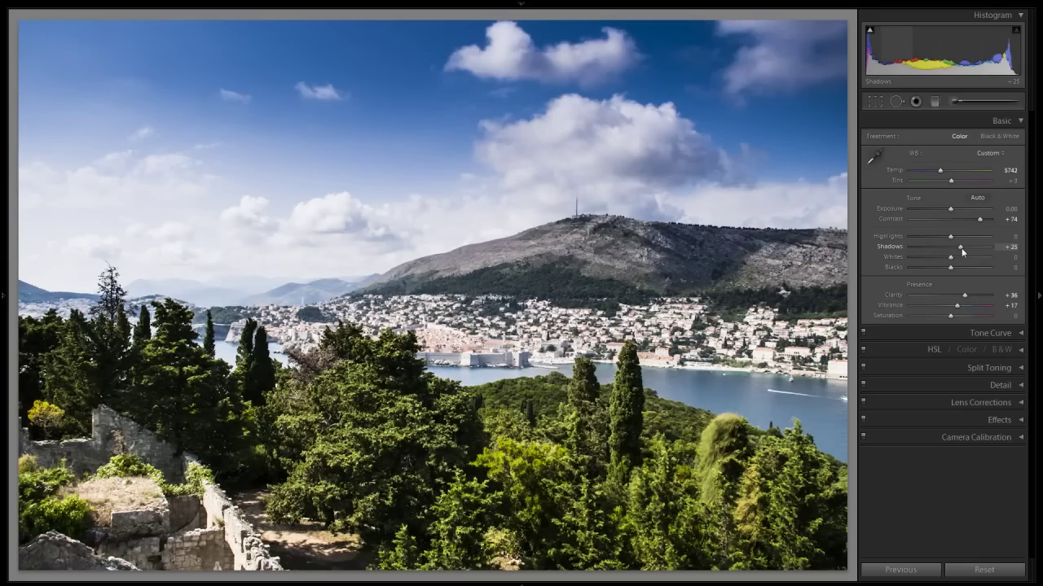
{"action": "left_click_drag", "start_coordinate": [962, 250], "coordinate": [967, 252]}
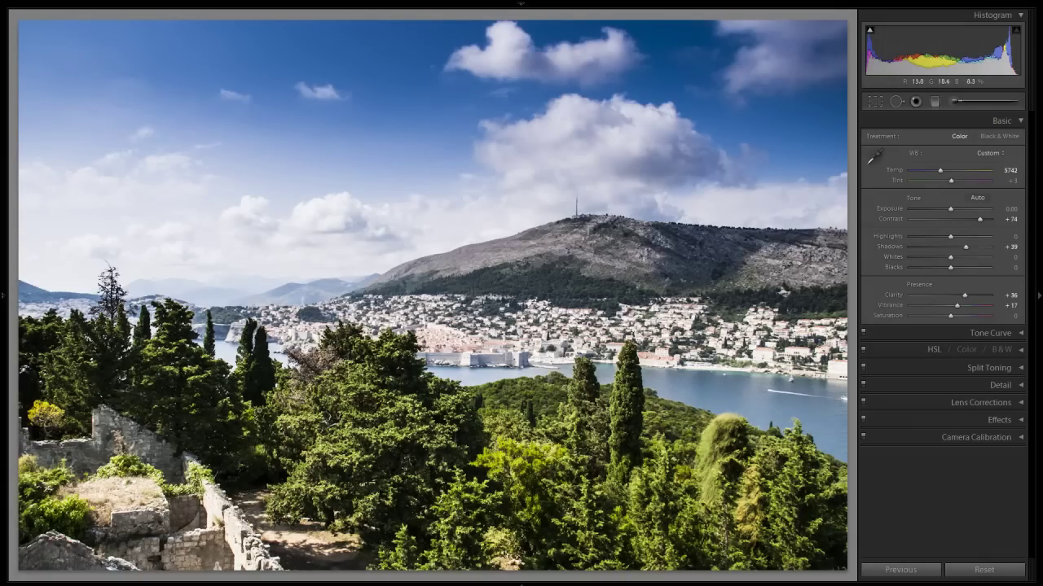
- Reduce the whole photo's contrast to +37 and reset its shadows to 0
{"action": "double_click", "coordinate": [892, 244]}
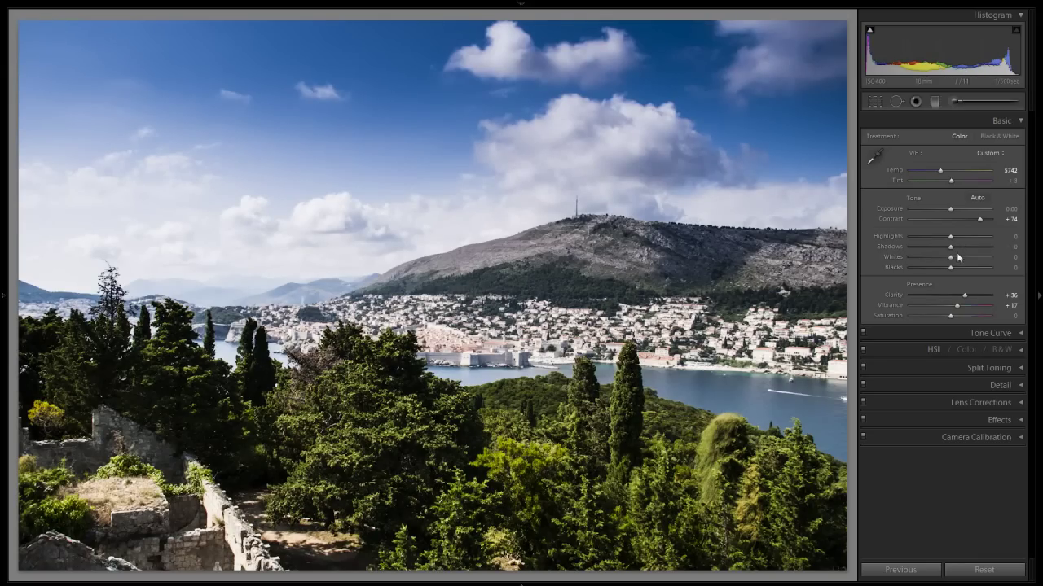
{"action": "left_click_drag", "start_coordinate": [951, 248], "coordinate": [966, 250]}
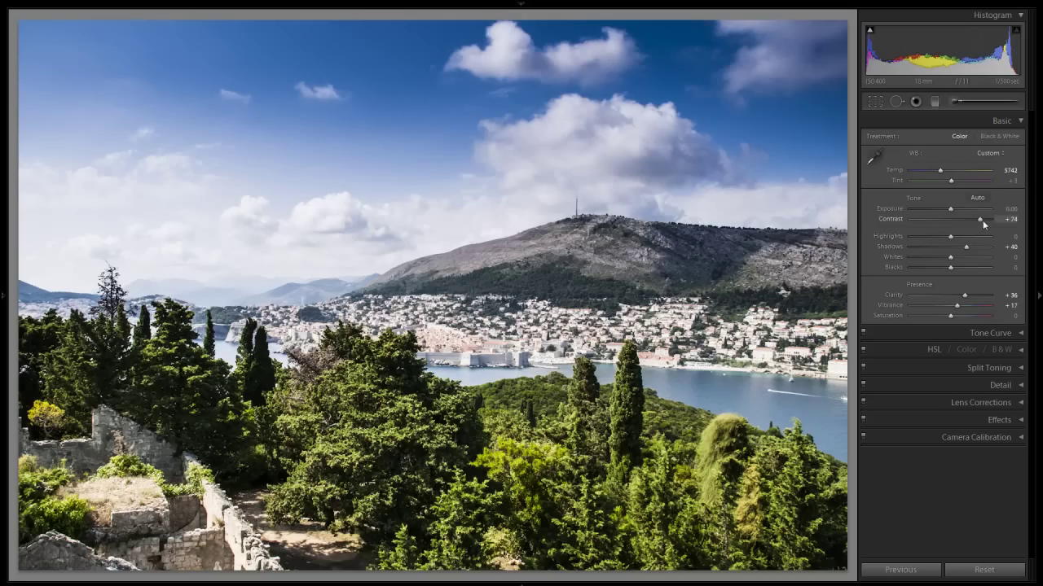
{"action": "left_click_drag", "start_coordinate": [980, 220], "coordinate": [958, 249]}
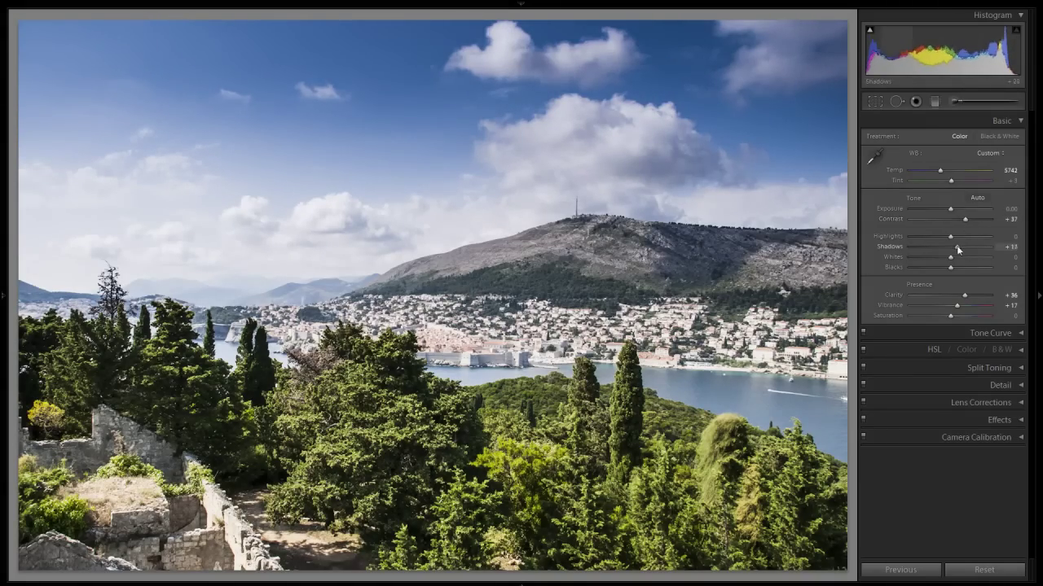
{"action": "double_click", "coordinate": [899, 246]}
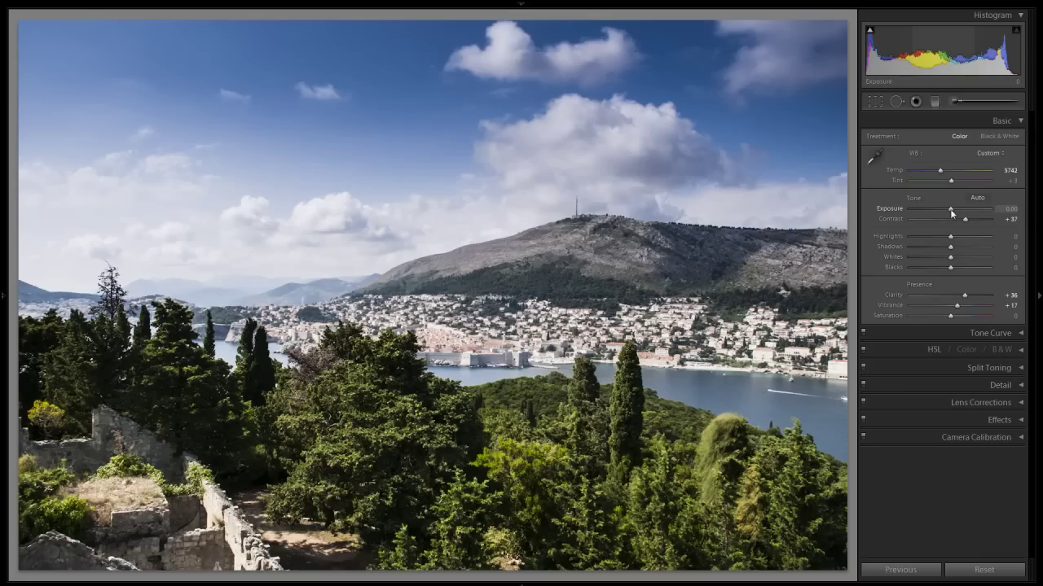
- Lower the whole photo's exposure to -0.37 and lift its shadows to +24, then check the town up close
{"action": "left_click_drag", "start_coordinate": [950, 212], "coordinate": [948, 211]}
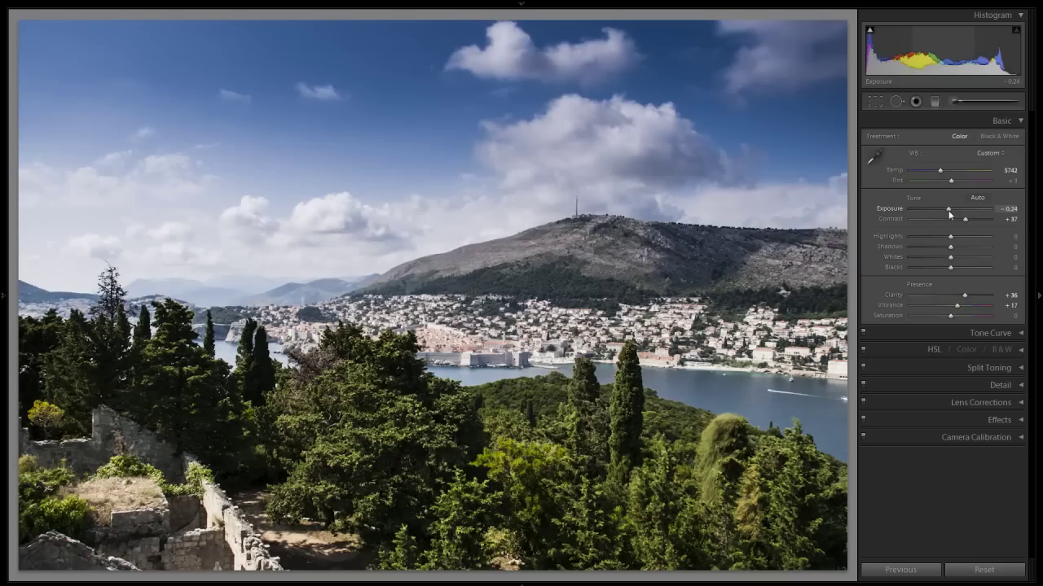
{"action": "left_click_drag", "start_coordinate": [948, 210], "coordinate": [946, 210]}
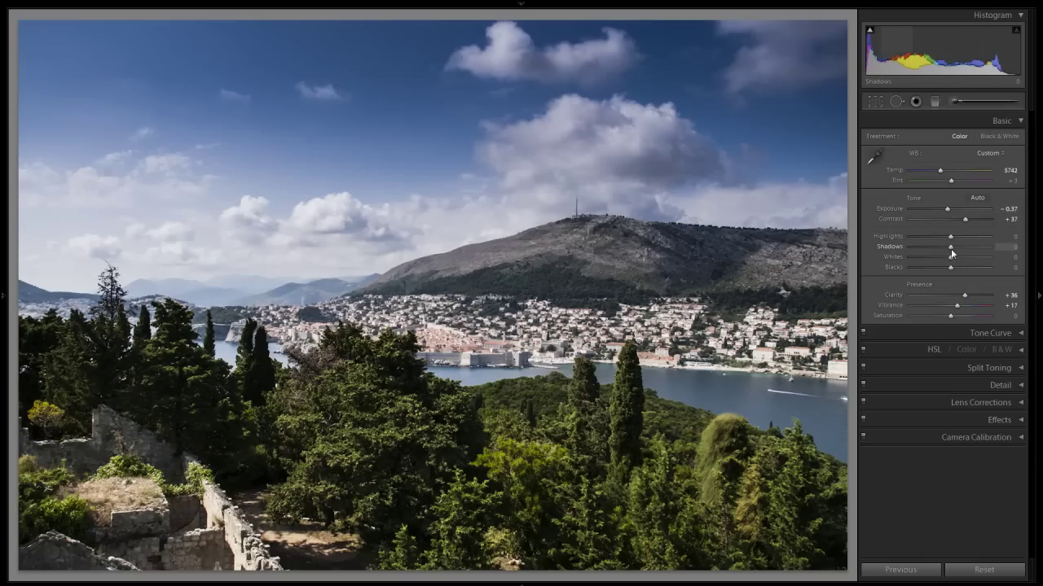
{"action": "left_click_drag", "start_coordinate": [950, 247], "coordinate": [962, 253]}
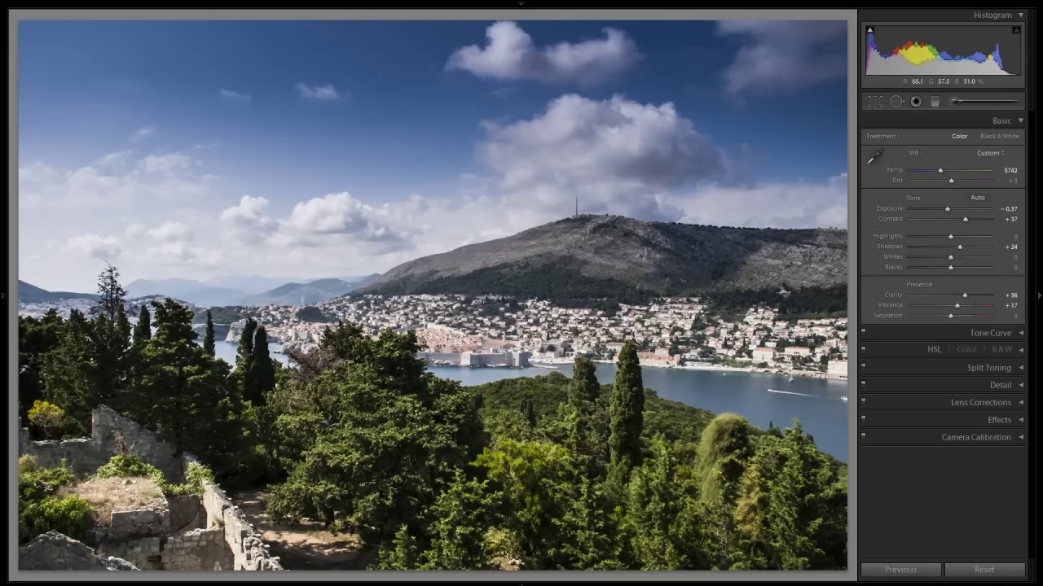
{"action": "left_click", "coordinate": [486, 351]}
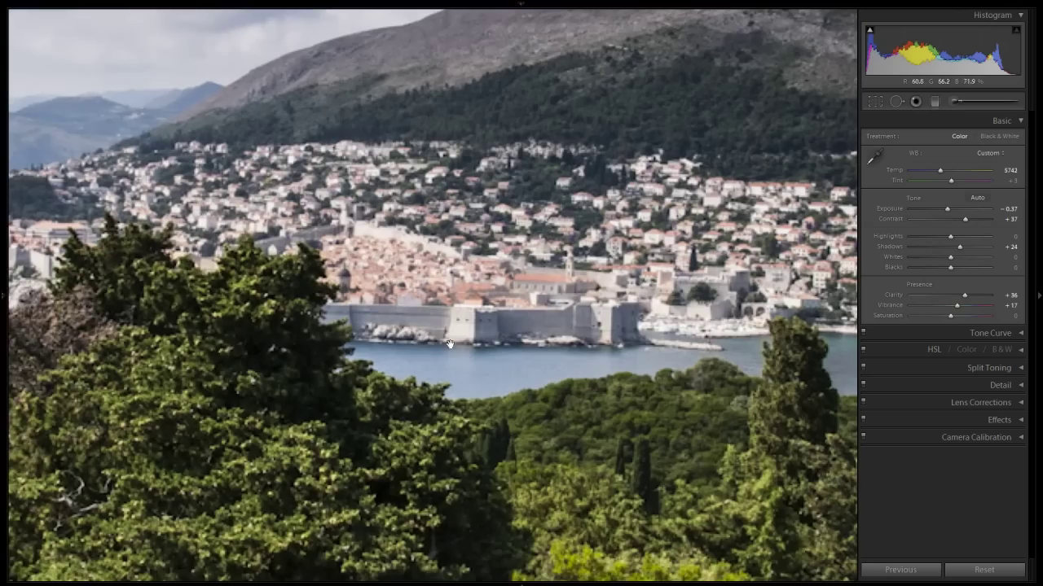
{"action": "left_click_drag", "start_coordinate": [443, 317], "coordinate": [413, 381]}
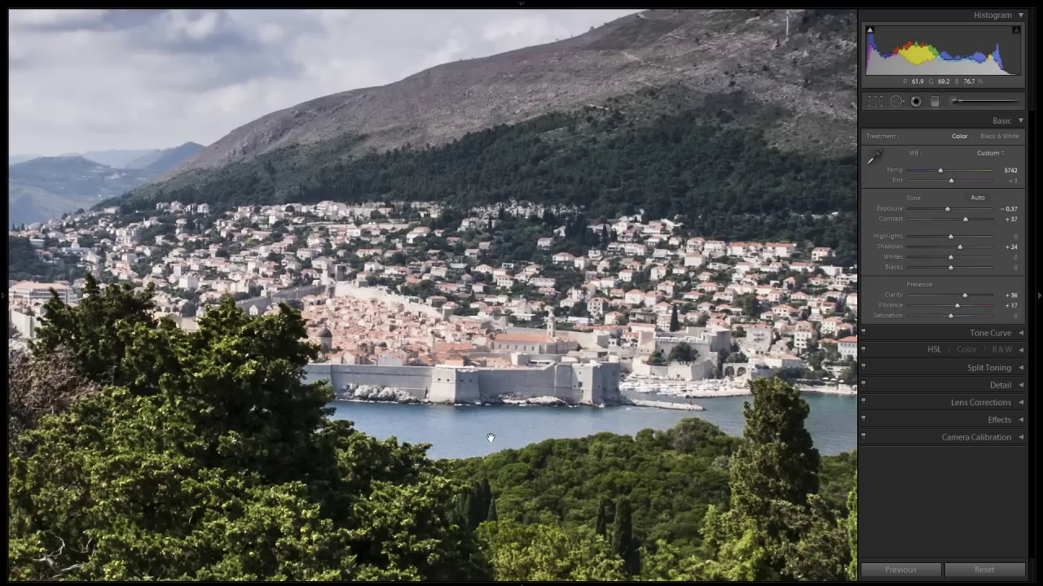
{"action": "left_click", "coordinate": [498, 411]}
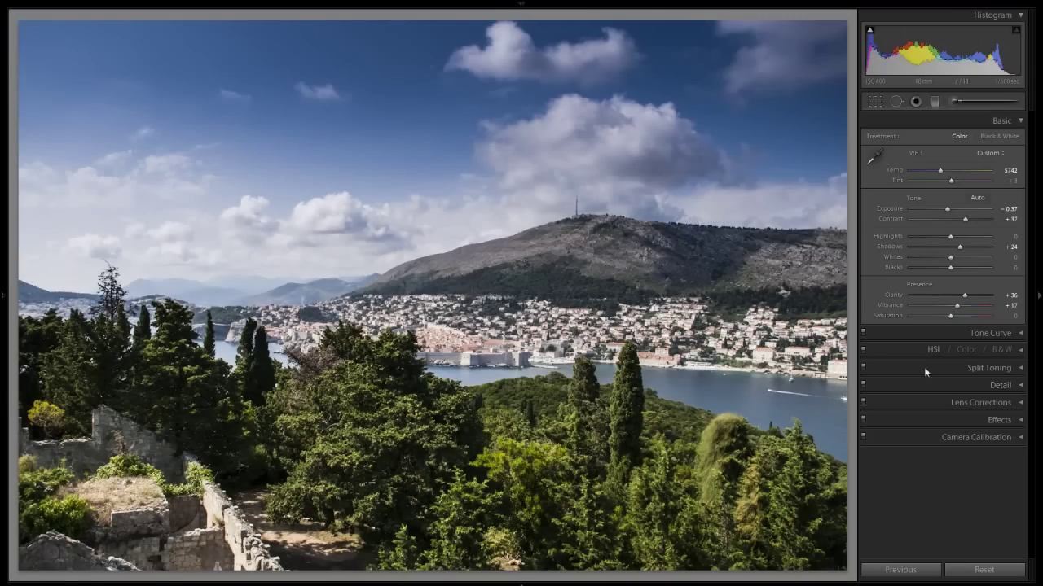
- Set the tone curve's highlights to +12, darks to -8 and shadows to +20, and compare the curve off and on
{"action": "left_click", "coordinate": [995, 334]}
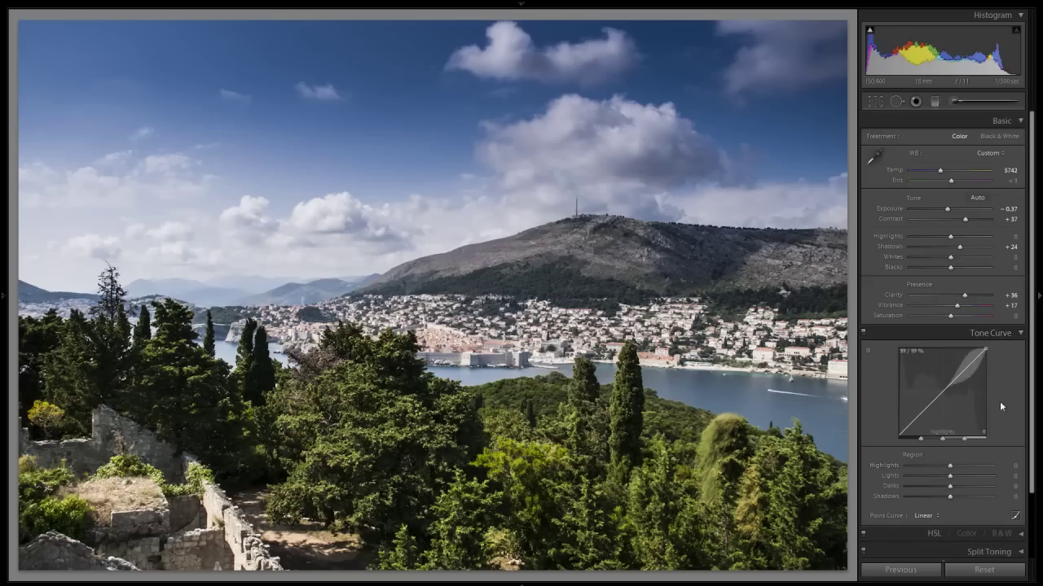
{"action": "left_click_drag", "start_coordinate": [1030, 373], "coordinate": [1028, 441]}
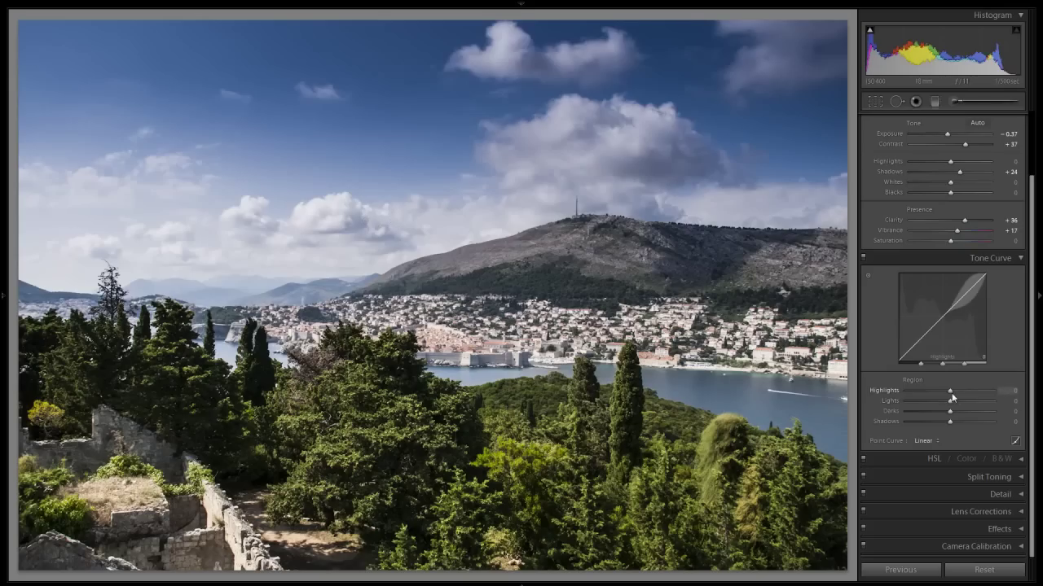
{"action": "left_click_drag", "start_coordinate": [949, 395], "coordinate": [956, 396]}
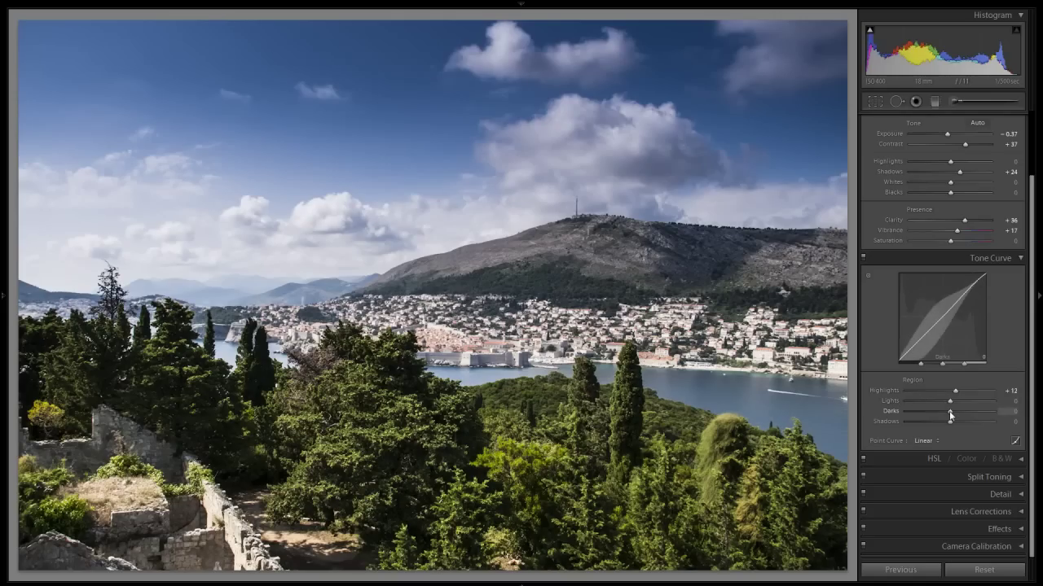
{"action": "left_click_drag", "start_coordinate": [951, 415], "coordinate": [946, 415]}
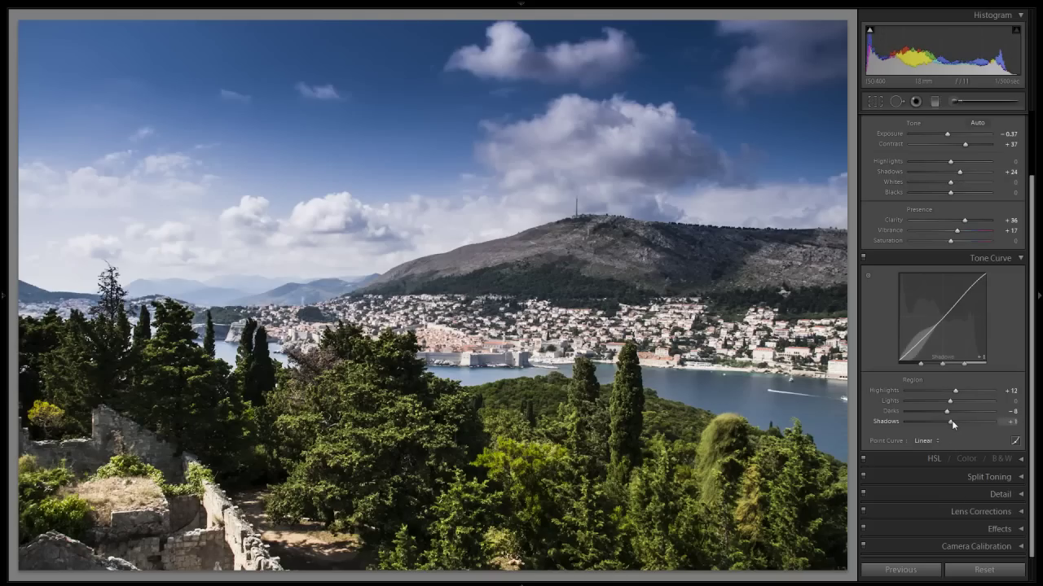
{"action": "left_click_drag", "start_coordinate": [952, 424], "coordinate": [958, 422]}
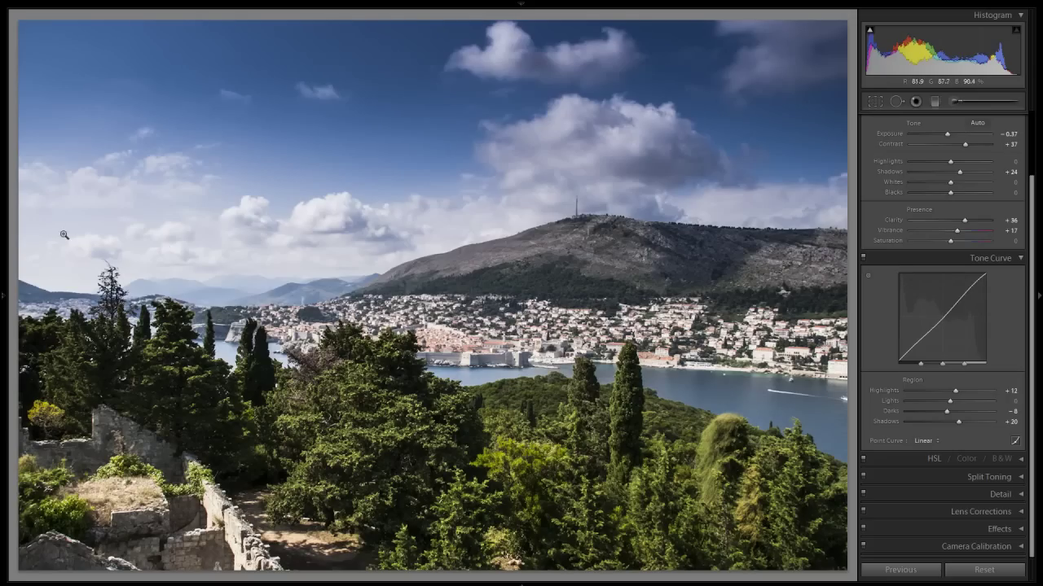
{"action": "left_click", "coordinate": [863, 259]}
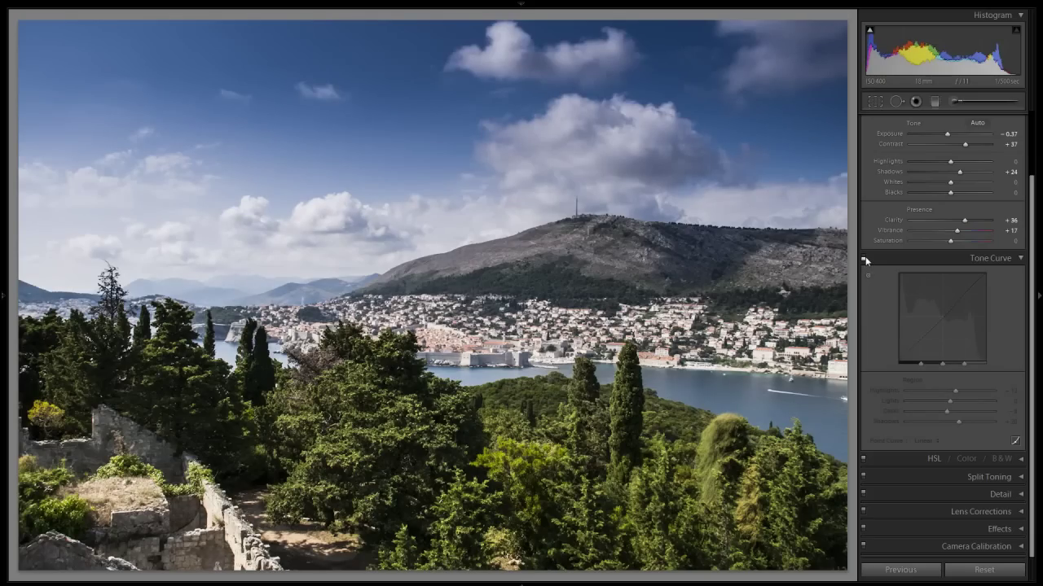
{"action": "left_click", "coordinate": [864, 258]}
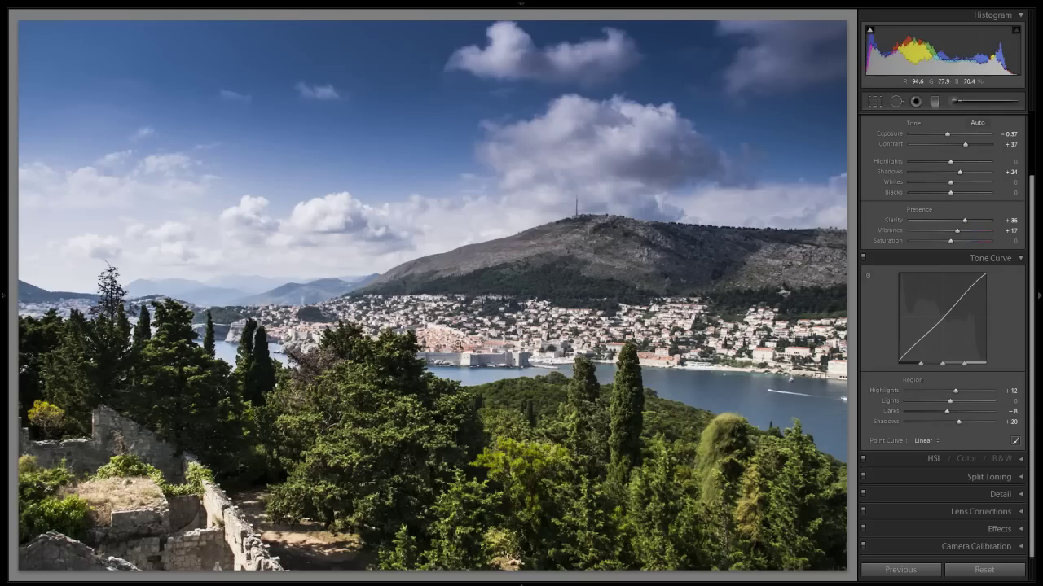
- Darken the oranges of the town's roofs to luminance -28 and raise their saturation to +28
{"action": "left_click", "coordinate": [457, 347]}
{"action": "left_click_drag", "start_coordinate": [484, 303], "coordinate": [433, 331]}
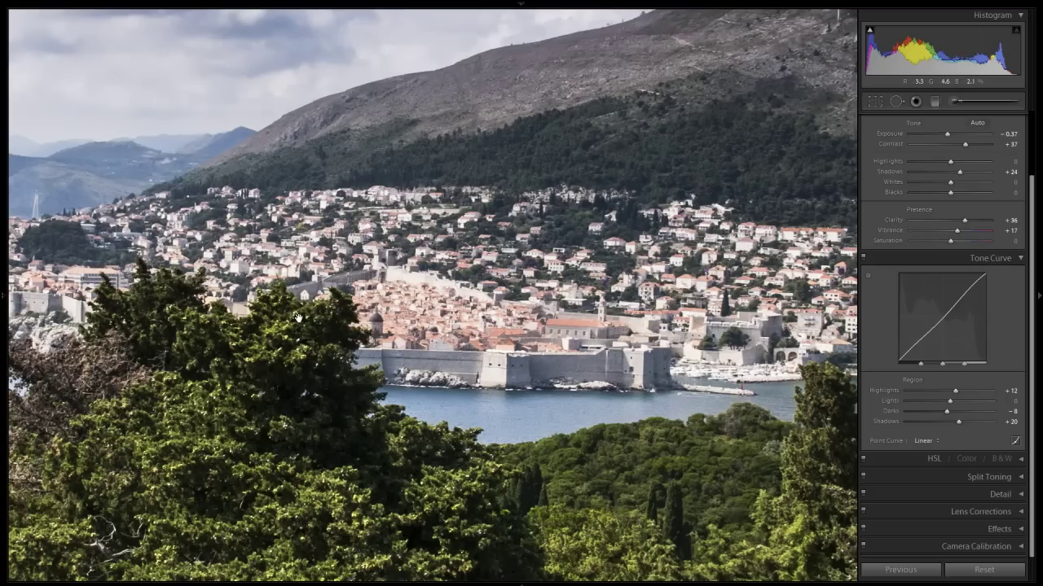
{"action": "left_click", "coordinate": [1019, 261]}
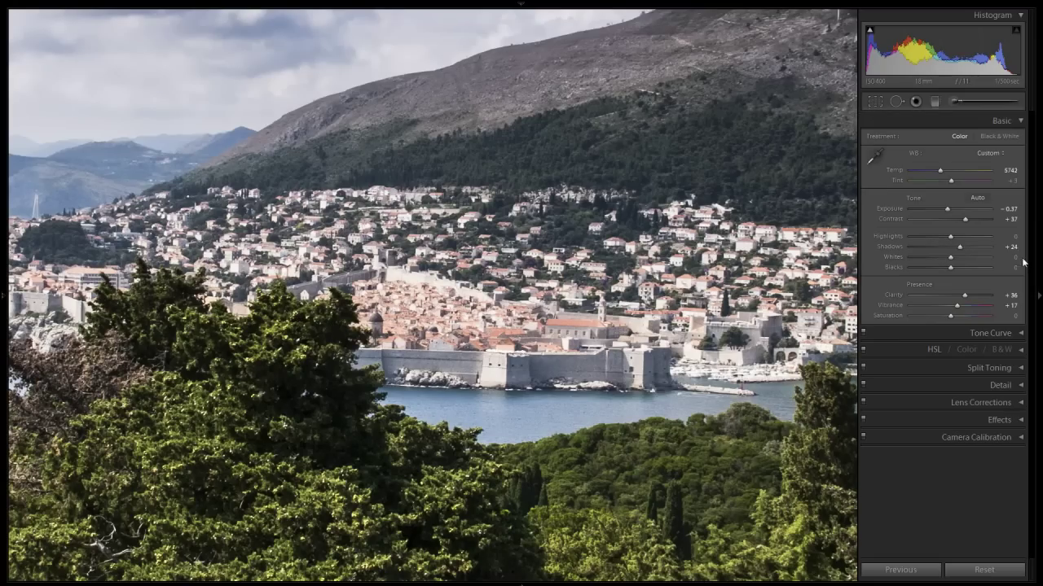
{"action": "left_click", "coordinate": [1016, 121]}
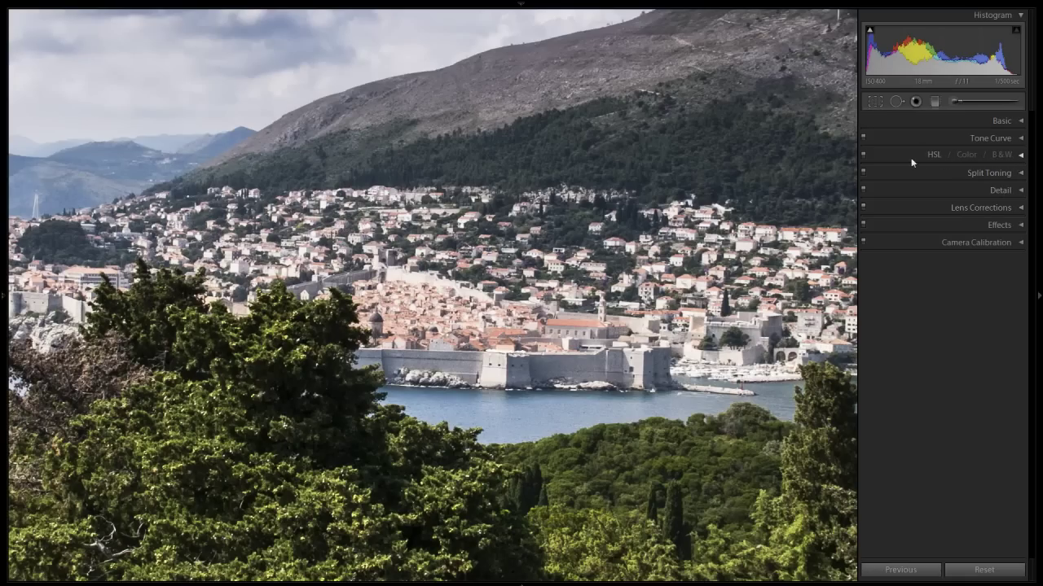
{"action": "left_click", "coordinate": [1021, 154]}
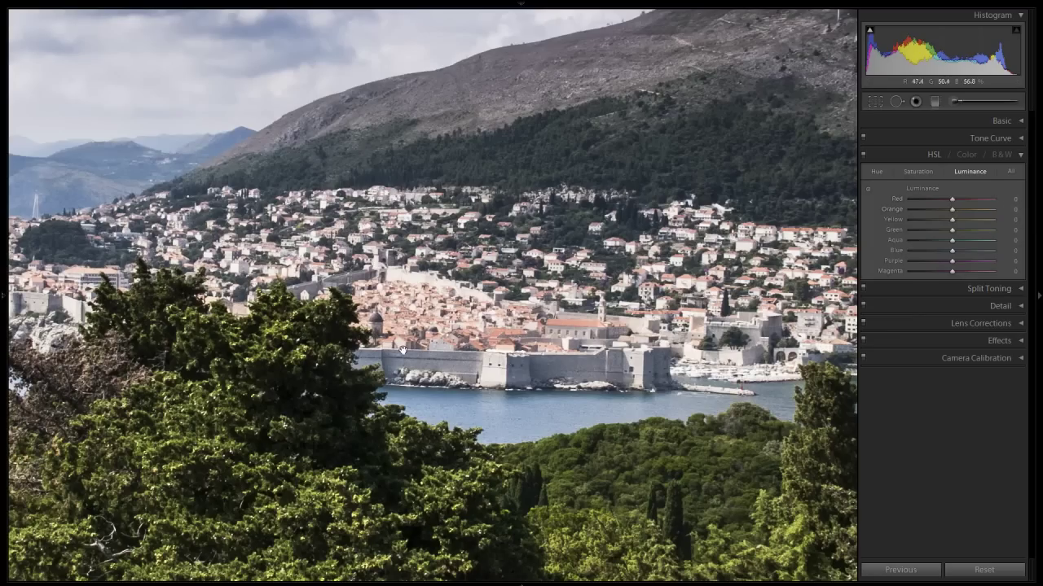
{"action": "left_click_drag", "start_coordinate": [952, 212], "coordinate": [941, 210]}
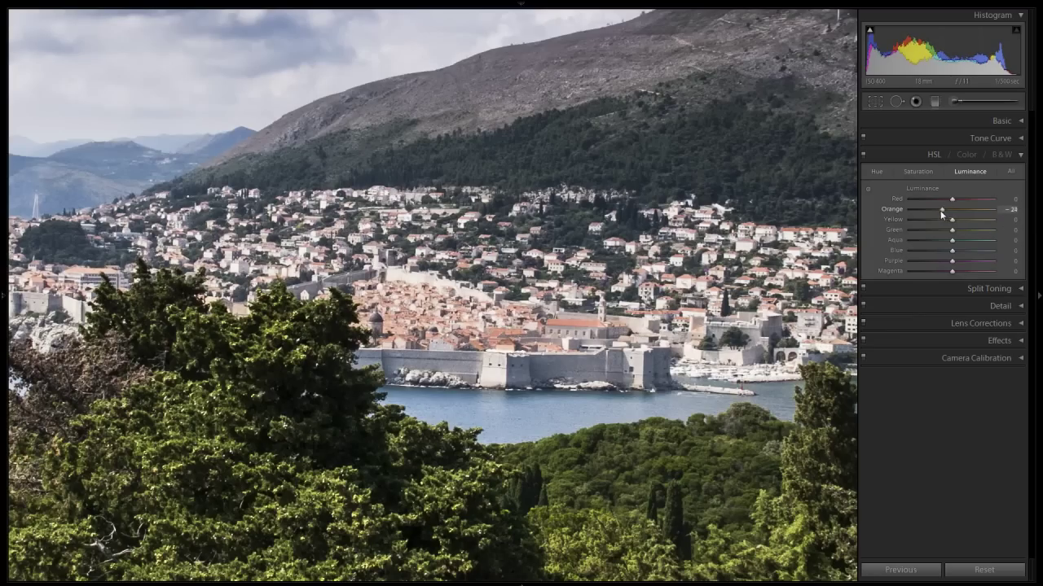
{"action": "left_click", "coordinate": [923, 173]}
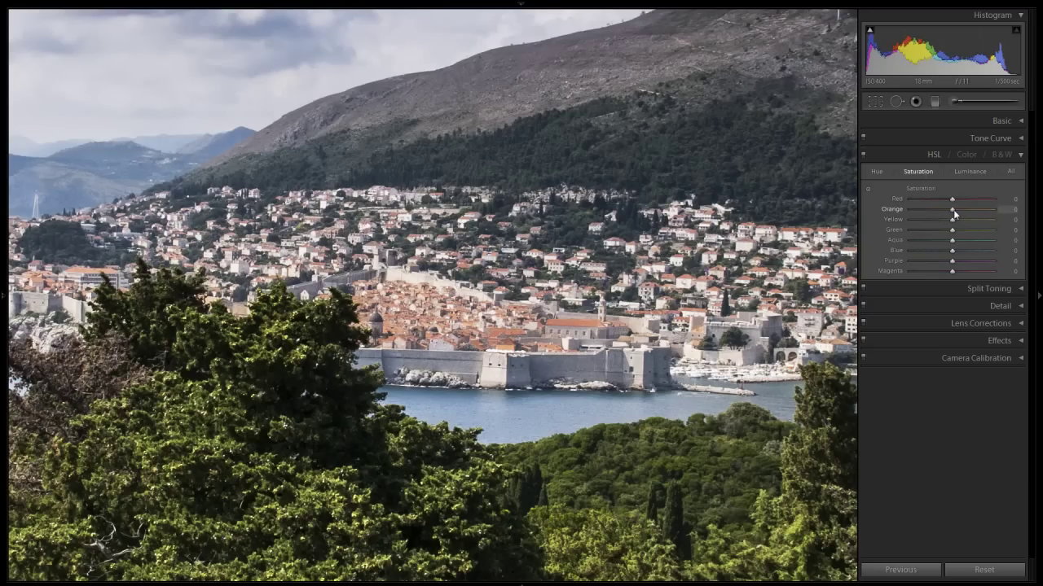
{"action": "left_click_drag", "start_coordinate": [952, 210], "coordinate": [961, 209]}
- Set the orange luminance to -59 and compare the HSL adjustments off and on over the town
{"action": "left_click", "coordinate": [971, 171]}
{"action": "left_click_drag", "start_coordinate": [952, 209], "coordinate": [940, 210]}
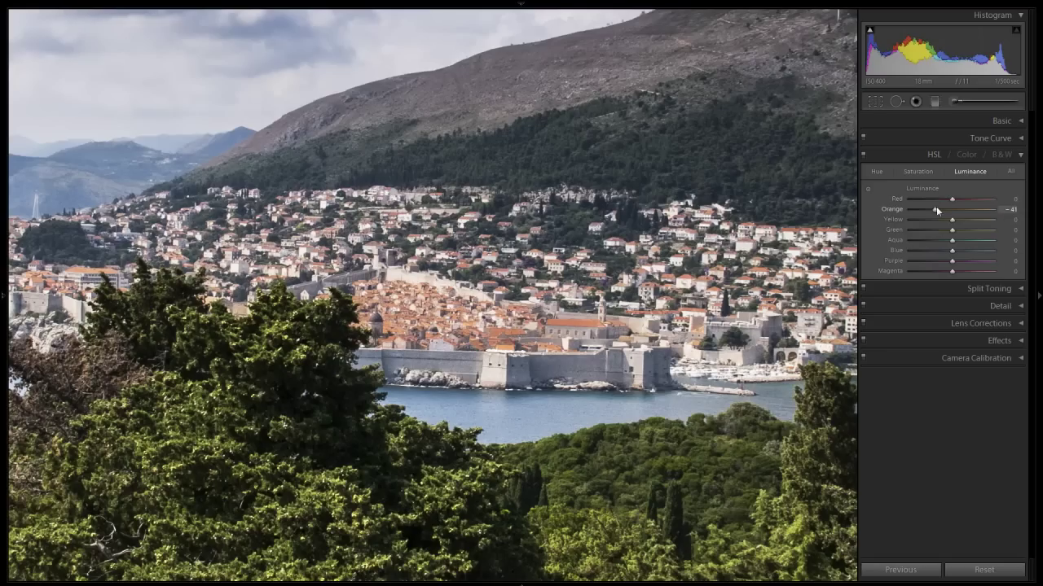
{"action": "left_click_drag", "start_coordinate": [940, 209], "coordinate": [927, 210]}
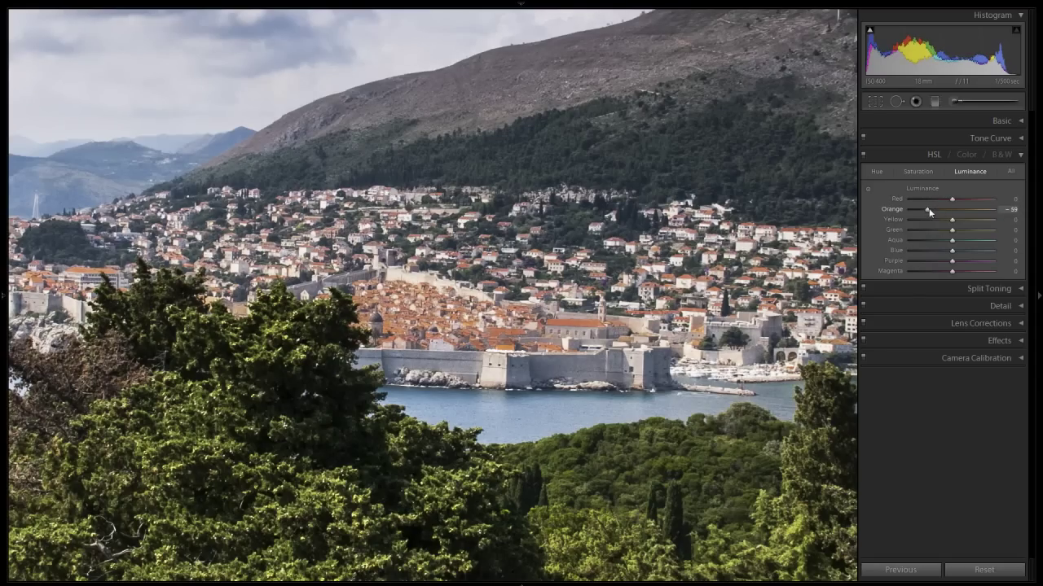
{"action": "left_click", "coordinate": [865, 157]}
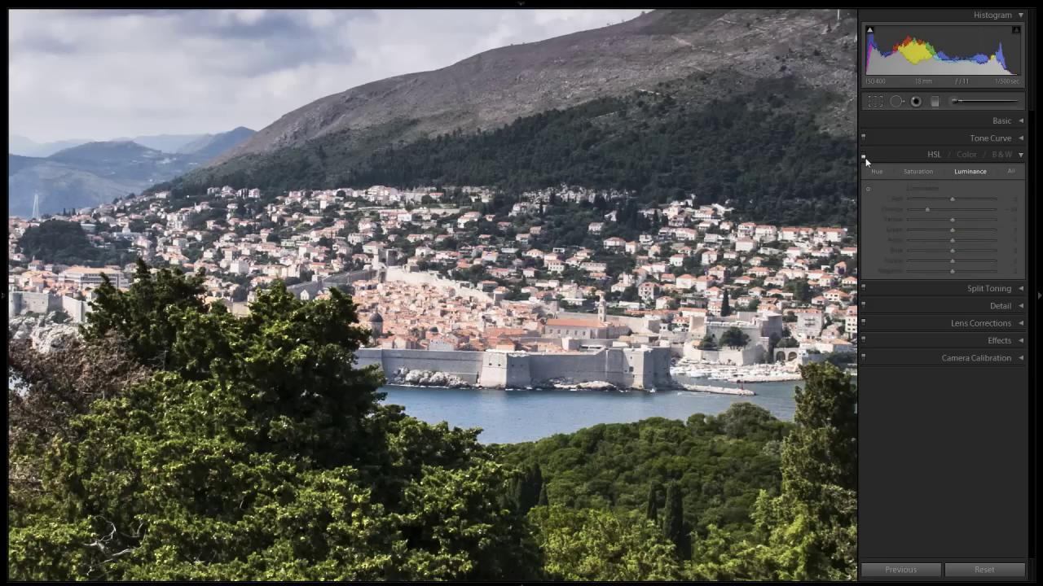
{"action": "left_click", "coordinate": [865, 157]}
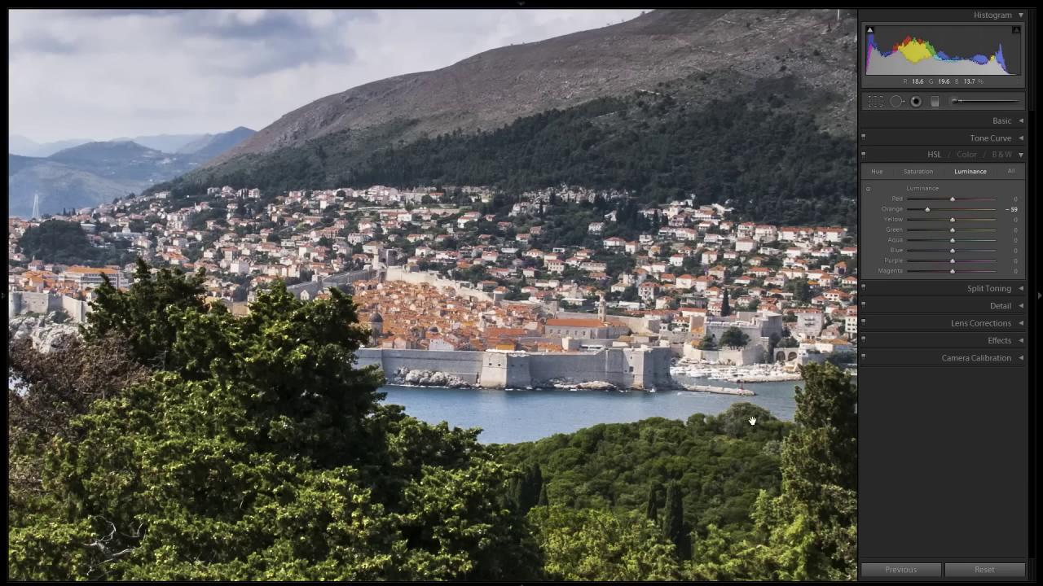
- Inspect the bay up close and slightly raise the saturation of the blues
{"action": "left_click_drag", "start_coordinate": [733, 417], "coordinate": [544, 375]}
{"action": "left_click_drag", "start_coordinate": [706, 419], "coordinate": [567, 372]}
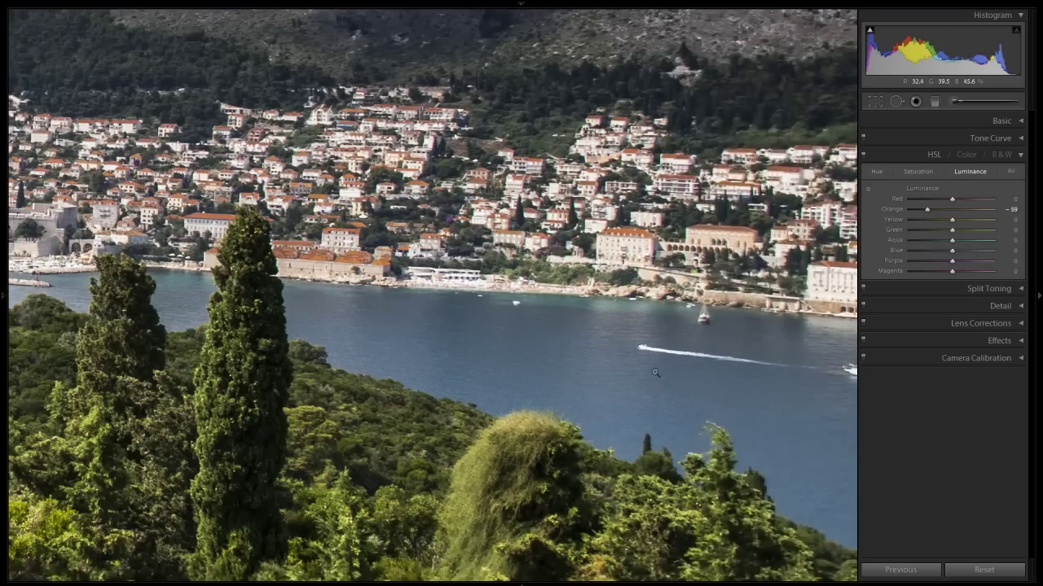
{"action": "left_click", "coordinate": [654, 373]}
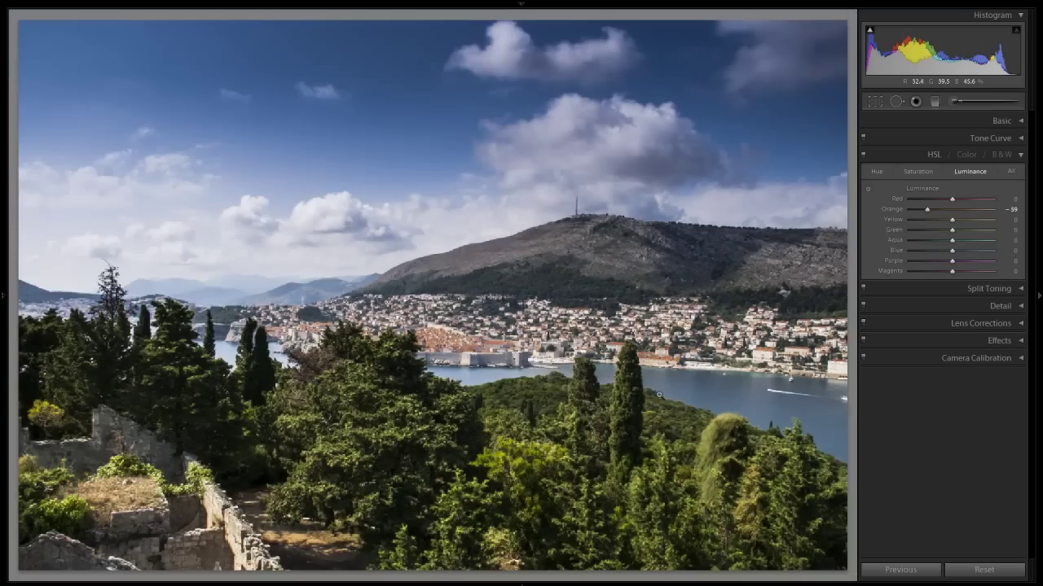
{"action": "left_click", "coordinate": [918, 171]}
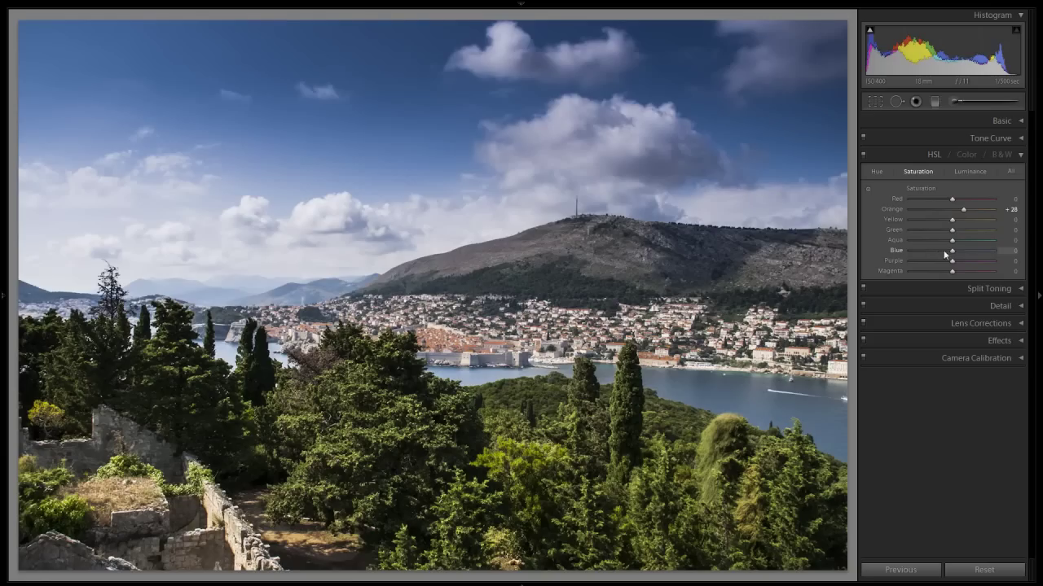
{"action": "left_click_drag", "start_coordinate": [955, 254], "coordinate": [961, 251]}
{"action": "left_click_drag", "start_coordinate": [962, 255], "coordinate": [960, 255]}
- Set the blue luminance to +16, compare the HSL adjustments off and on, and finish the colour adjustments
{"action": "left_click", "coordinate": [966, 171]}
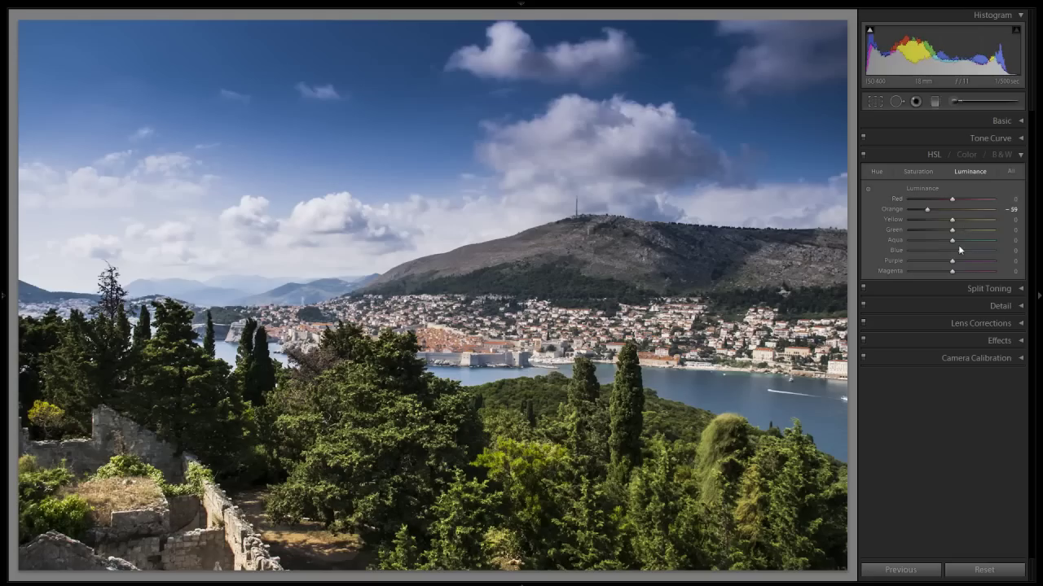
{"action": "left_click_drag", "start_coordinate": [953, 254], "coordinate": [960, 254]}
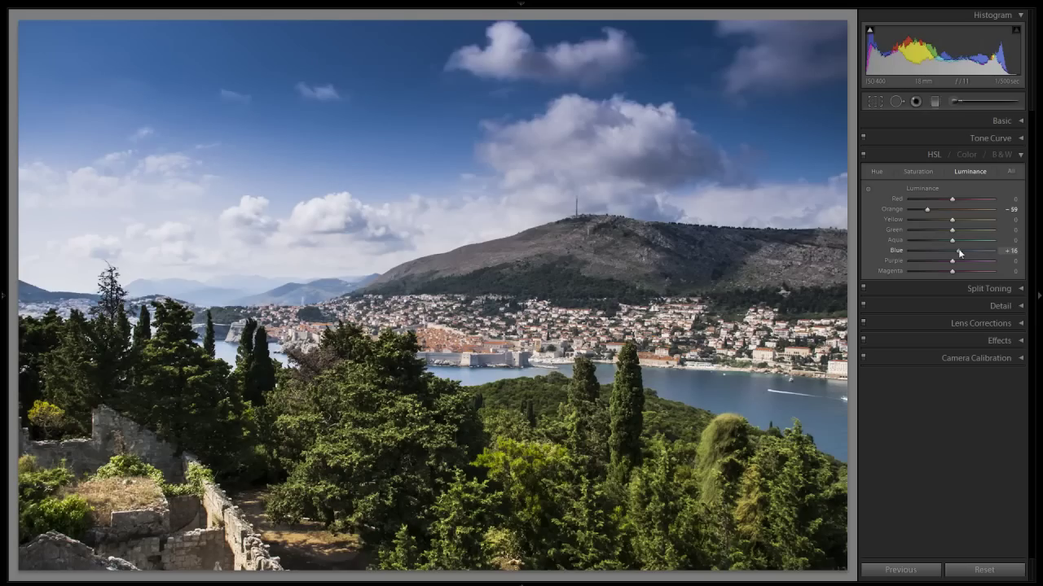
{"action": "left_click", "coordinate": [864, 156]}
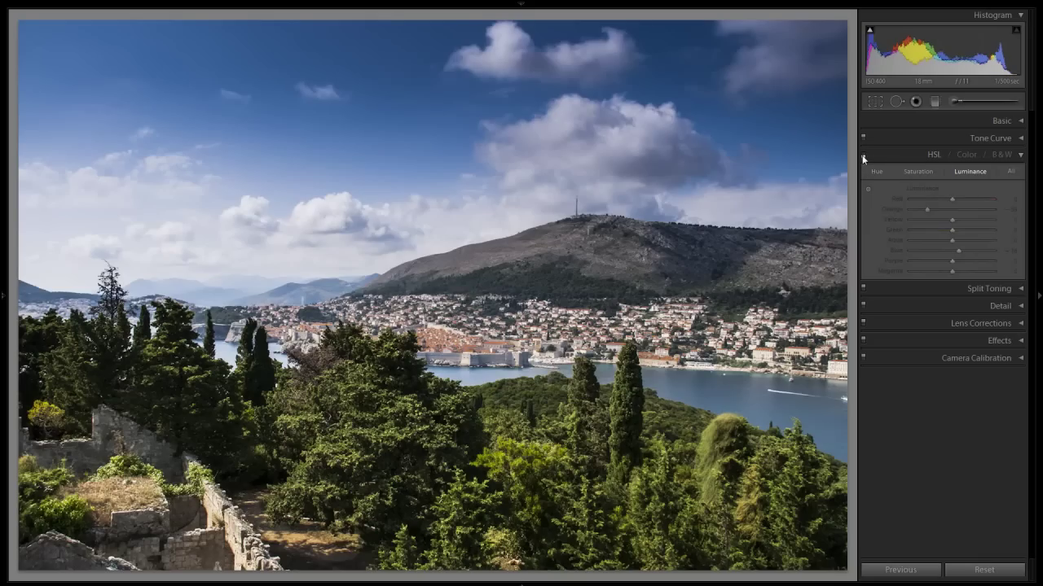
{"action": "left_click", "coordinate": [863, 156]}
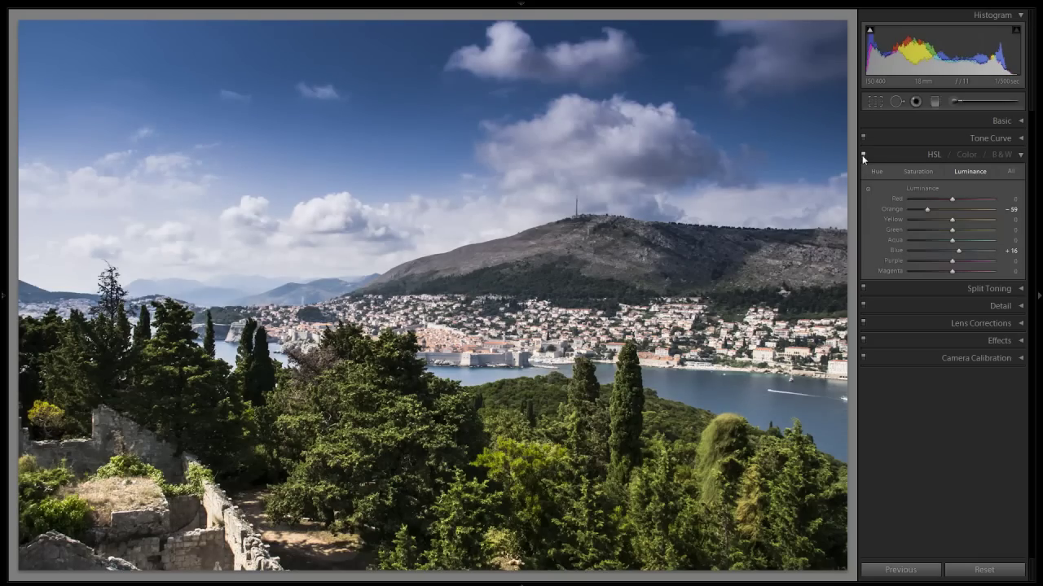
{"action": "left_click", "coordinate": [1019, 156]}
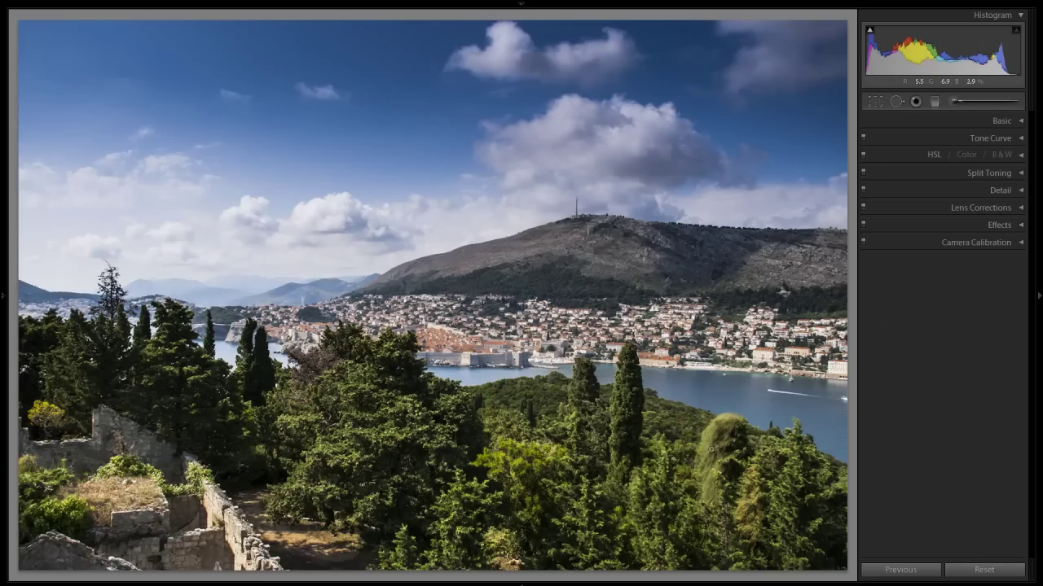
- Zoom in on the old town and waterfront and set the luminance noise reduction to 16
{"action": "left_click", "coordinate": [482, 351]}
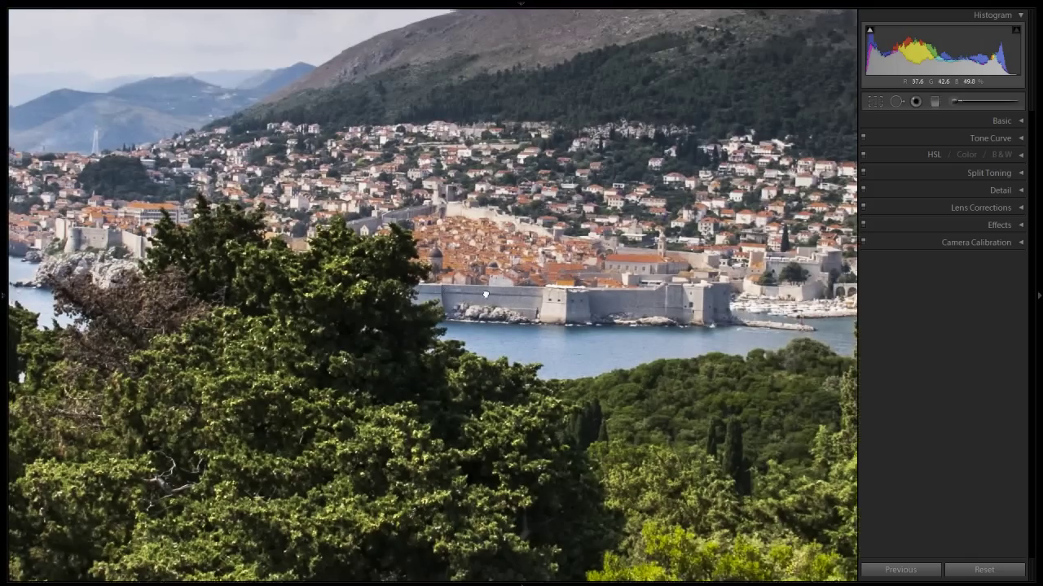
{"action": "left_click_drag", "start_coordinate": [437, 291], "coordinate": [540, 230]}
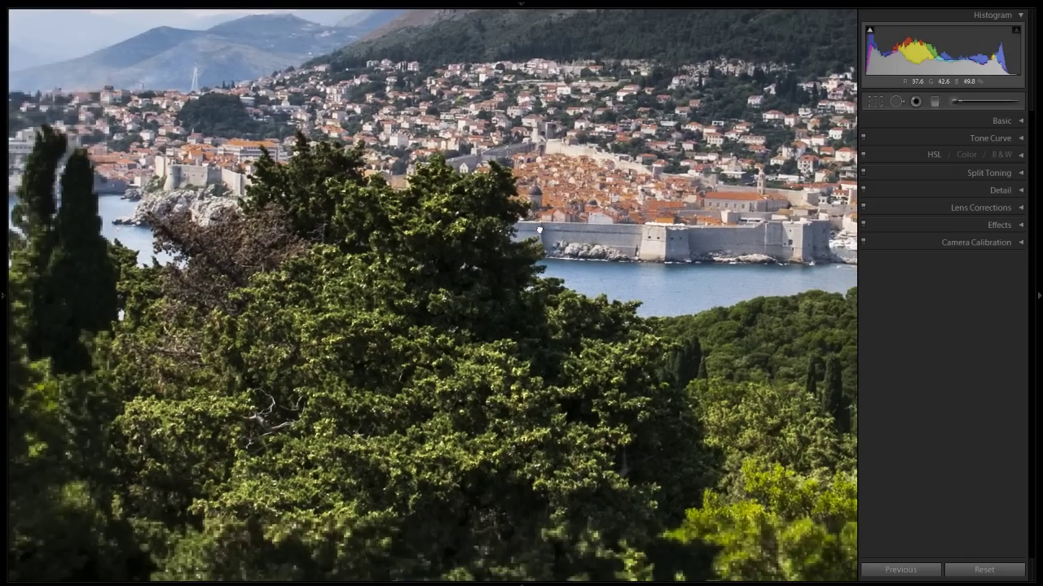
{"action": "left_click", "coordinate": [1000, 190]}
{"action": "left_click_drag", "start_coordinate": [732, 269], "coordinate": [584, 276]}
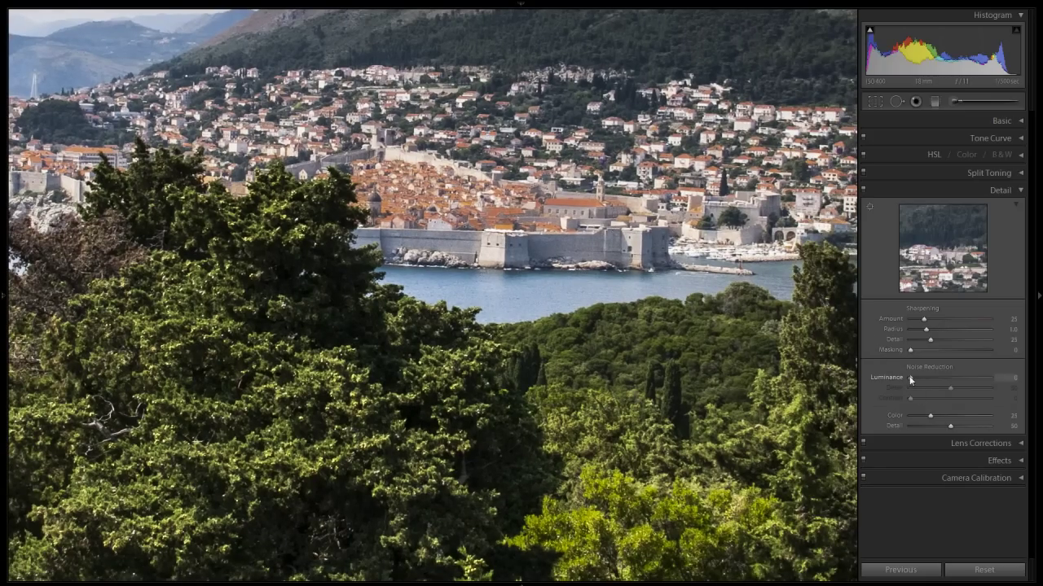
{"action": "left_click_drag", "start_coordinate": [910, 380], "coordinate": [924, 380]}
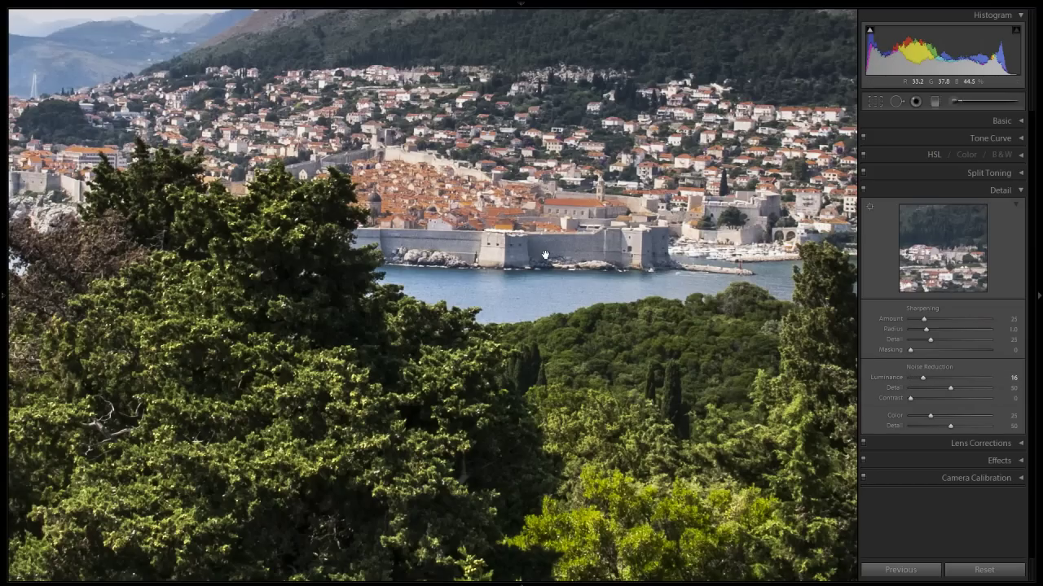
- Check the noise reduction across the sky, hillside and town, and set the sharpening amount to 64
{"action": "left_click_drag", "start_coordinate": [545, 255], "coordinate": [568, 330]}
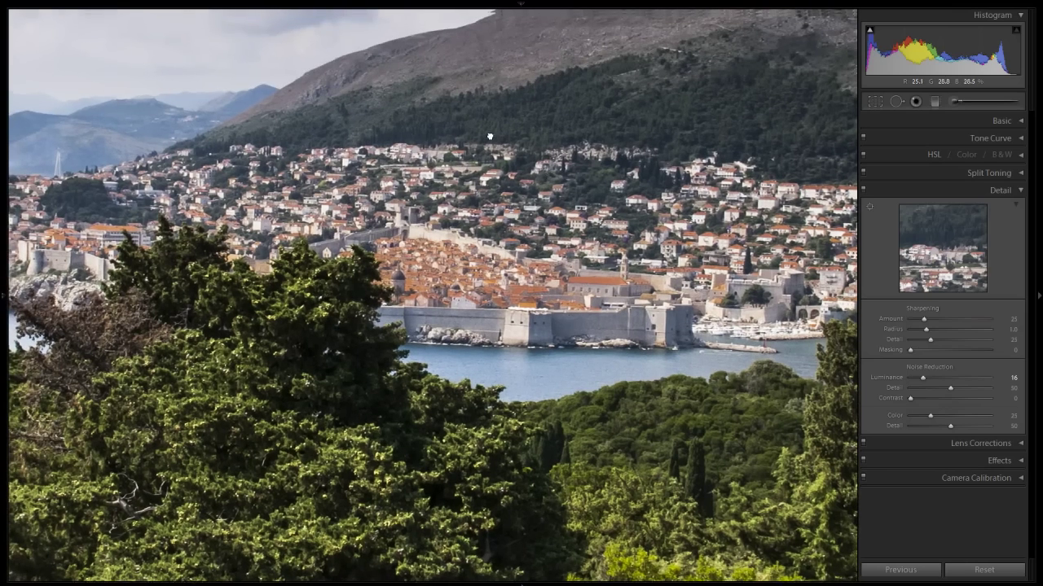
{"action": "left_click_drag", "start_coordinate": [489, 137], "coordinate": [597, 399]}
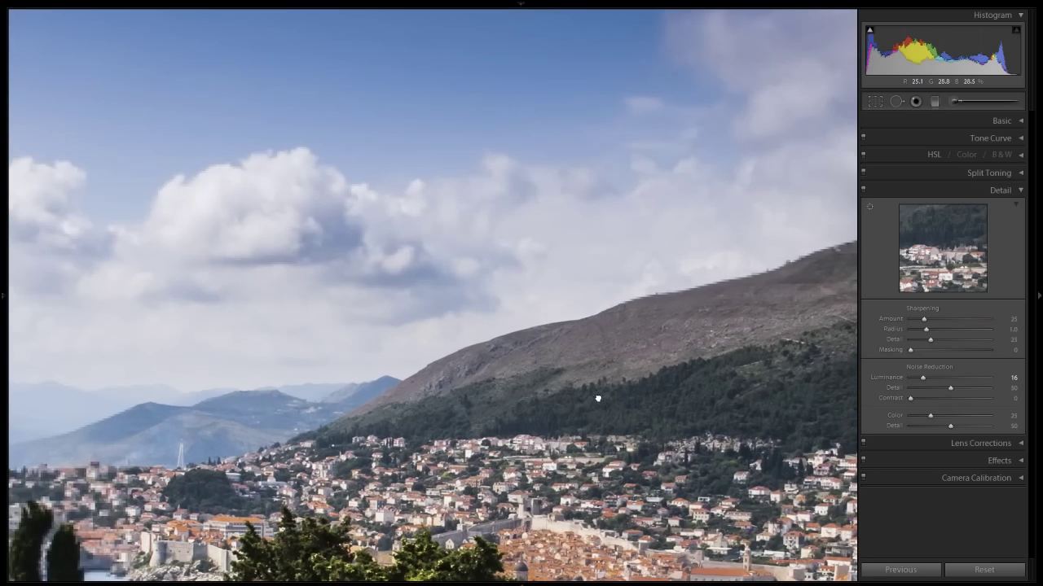
{"action": "left_click_drag", "start_coordinate": [711, 429], "coordinate": [554, 240]}
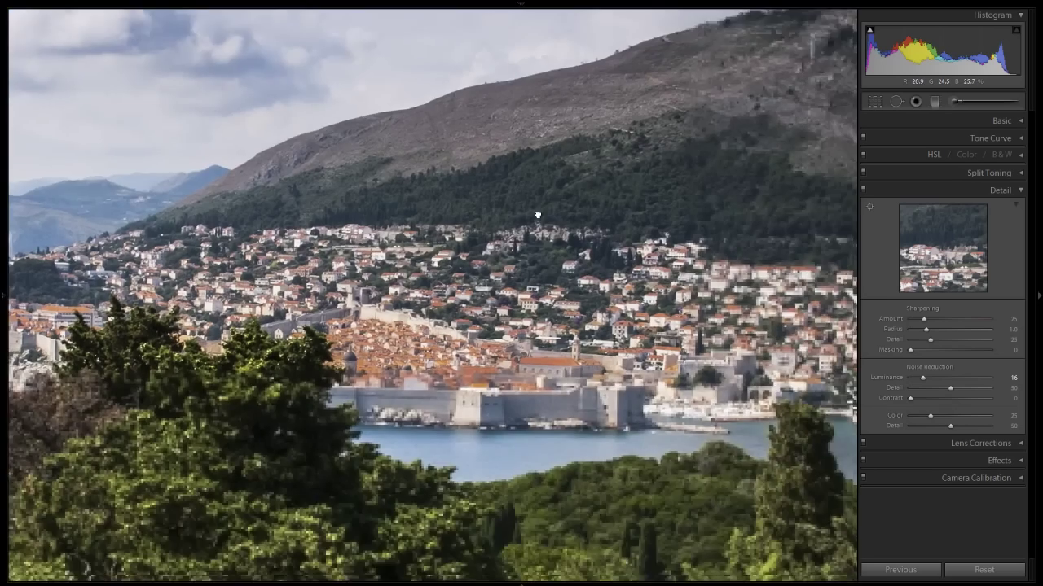
{"action": "left_click_drag", "start_coordinate": [652, 367], "coordinate": [651, 326]}
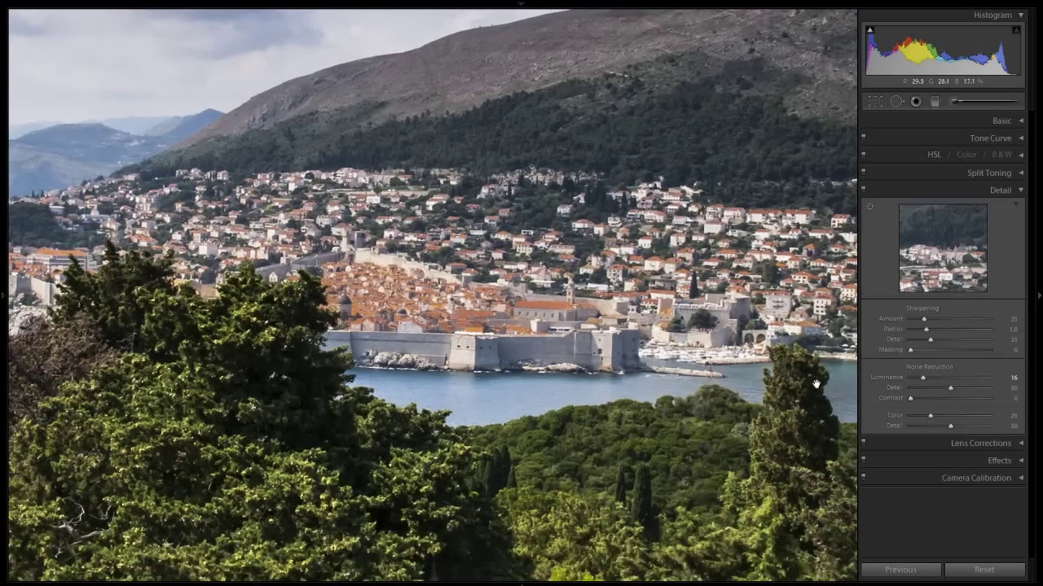
{"action": "left_click_drag", "start_coordinate": [926, 324], "coordinate": [946, 324]}
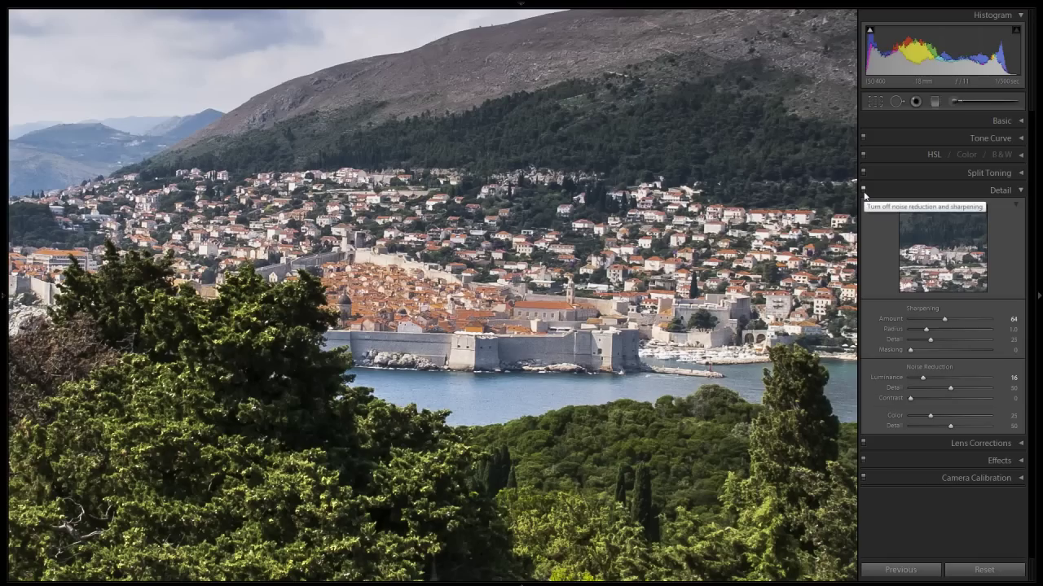
- Compare the sharpening and noise reduction off and on over the trees and town, and return to the full photo
{"action": "left_click", "coordinate": [864, 191]}
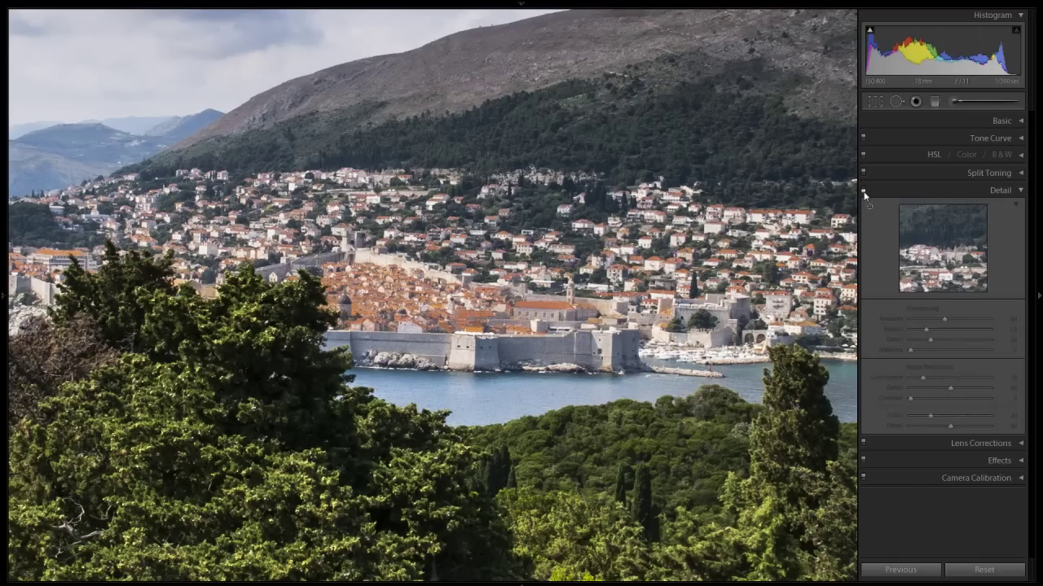
{"action": "scroll", "coordinate": [638, 377], "scroll_direction": "down", "scroll_amount": 3}
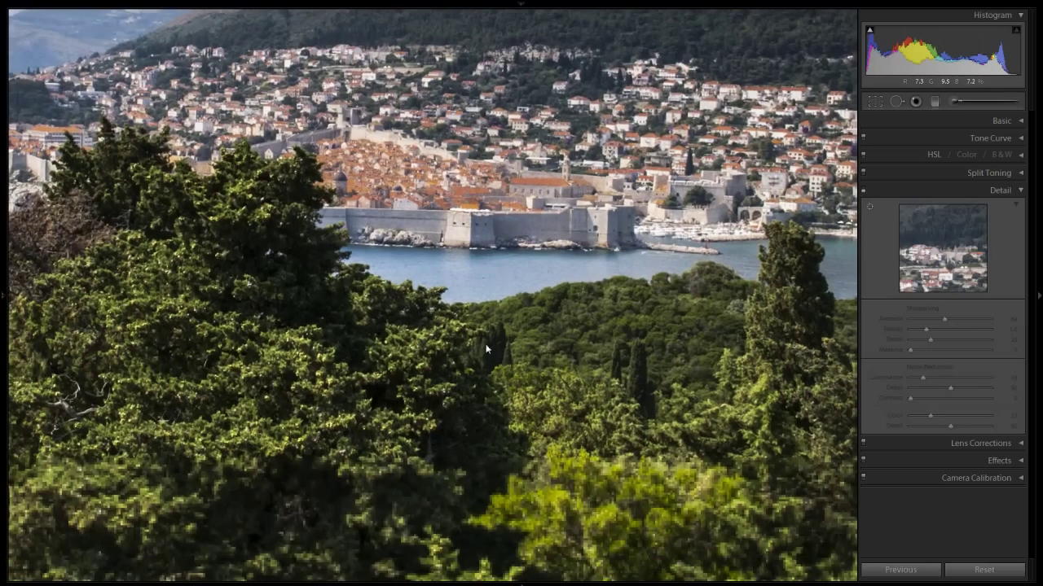
{"action": "left_click", "coordinate": [864, 191]}
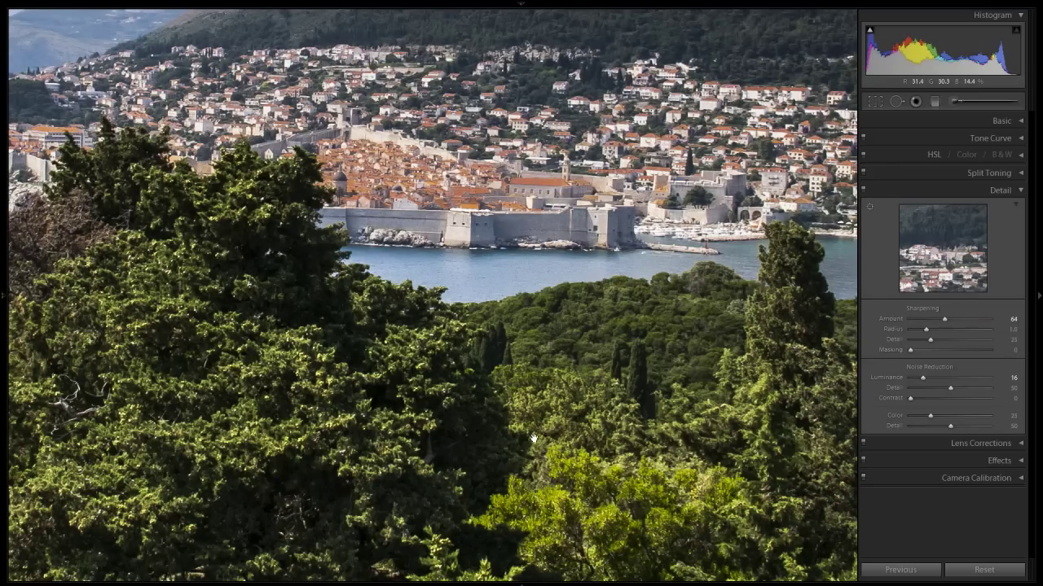
{"action": "left_click", "coordinate": [500, 362]}
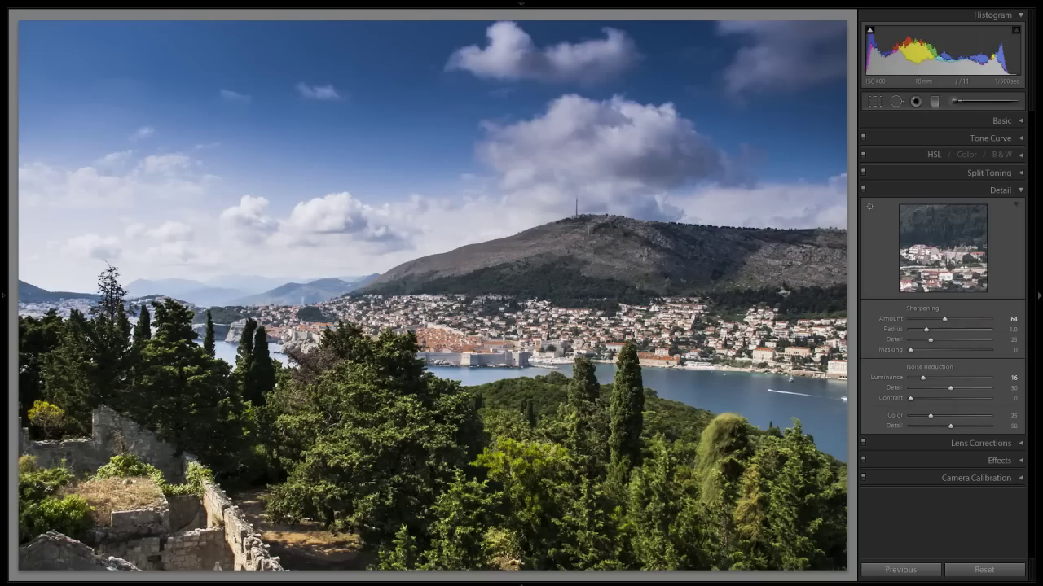
- Reset all adjustments to compare with the original photo, and restore the edited version from the most recent history state
{"action": "left_click", "coordinate": [984, 570]}
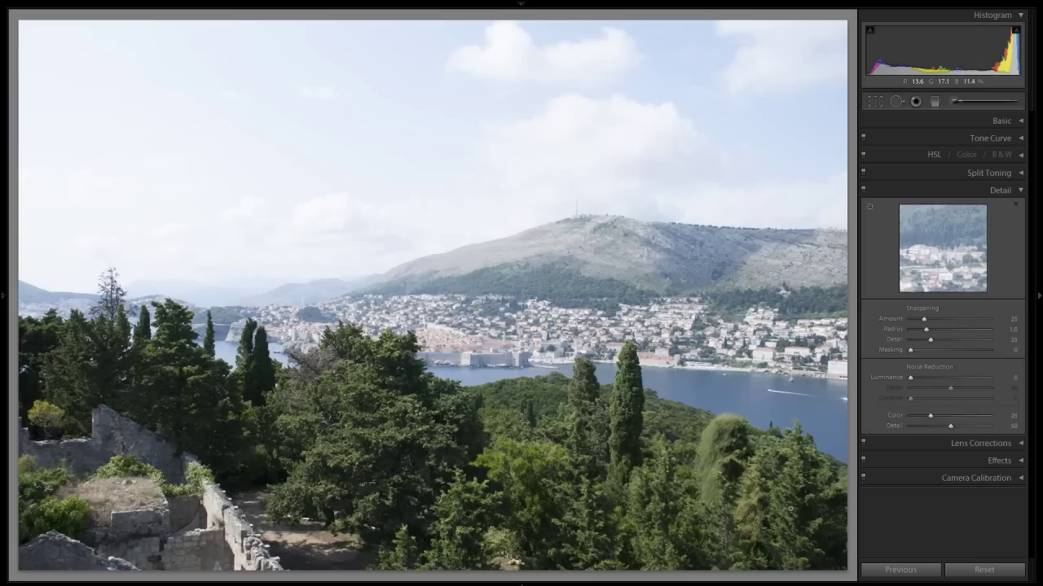
{"action": "left_click", "coordinate": [4, 299]}
{"action": "scroll", "coordinate": [79, 290], "scroll_direction": "up", "scroll_amount": 10}
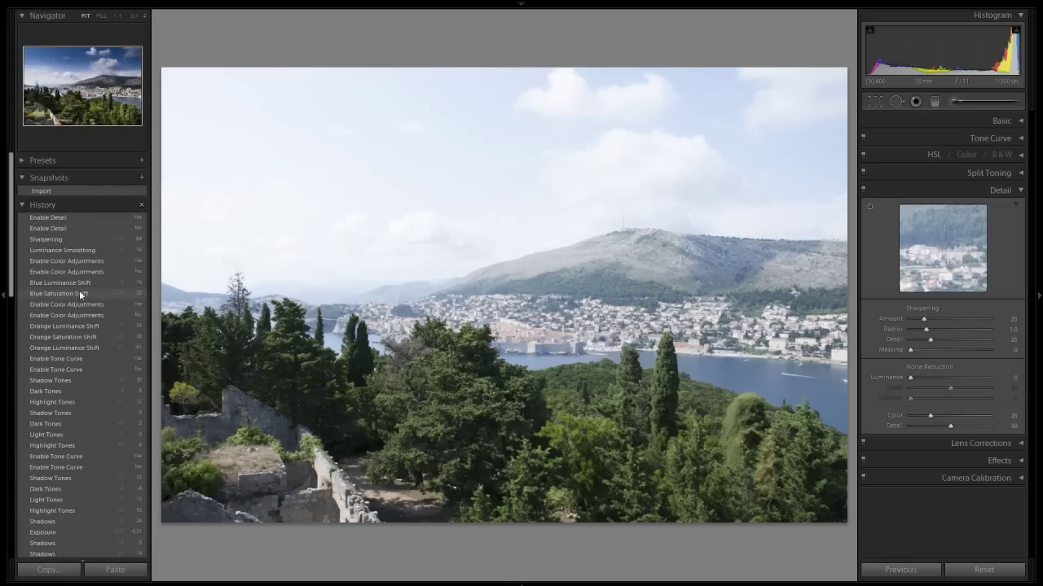
{"action": "left_click", "coordinate": [48, 218]}
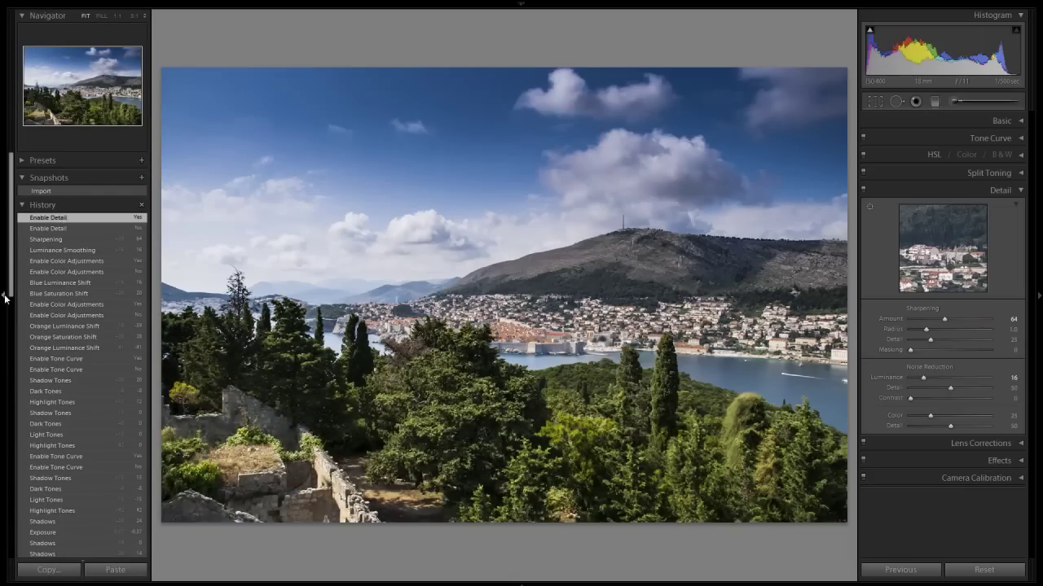
{"action": "left_click", "coordinate": [5, 300]}
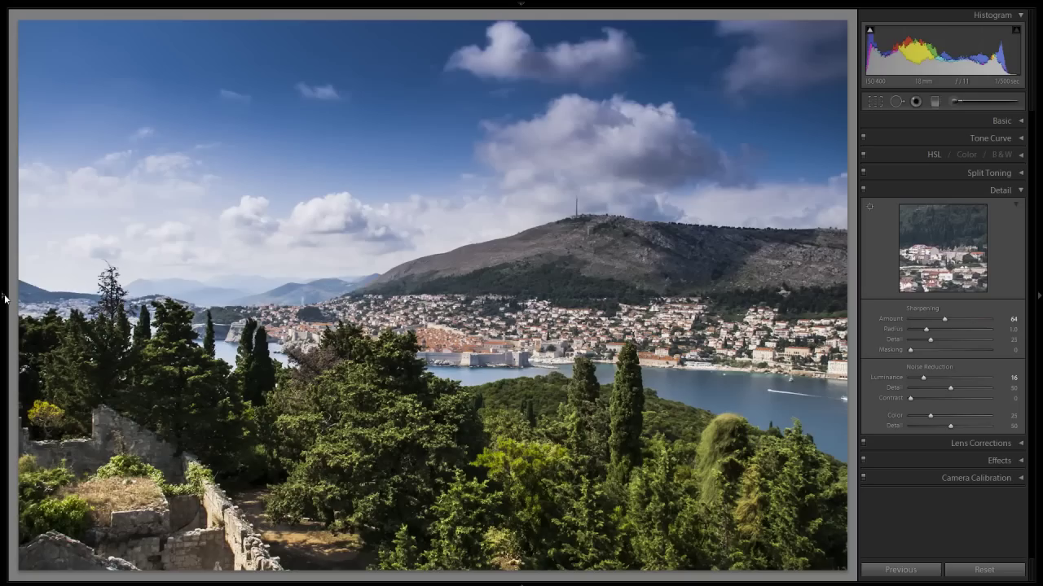